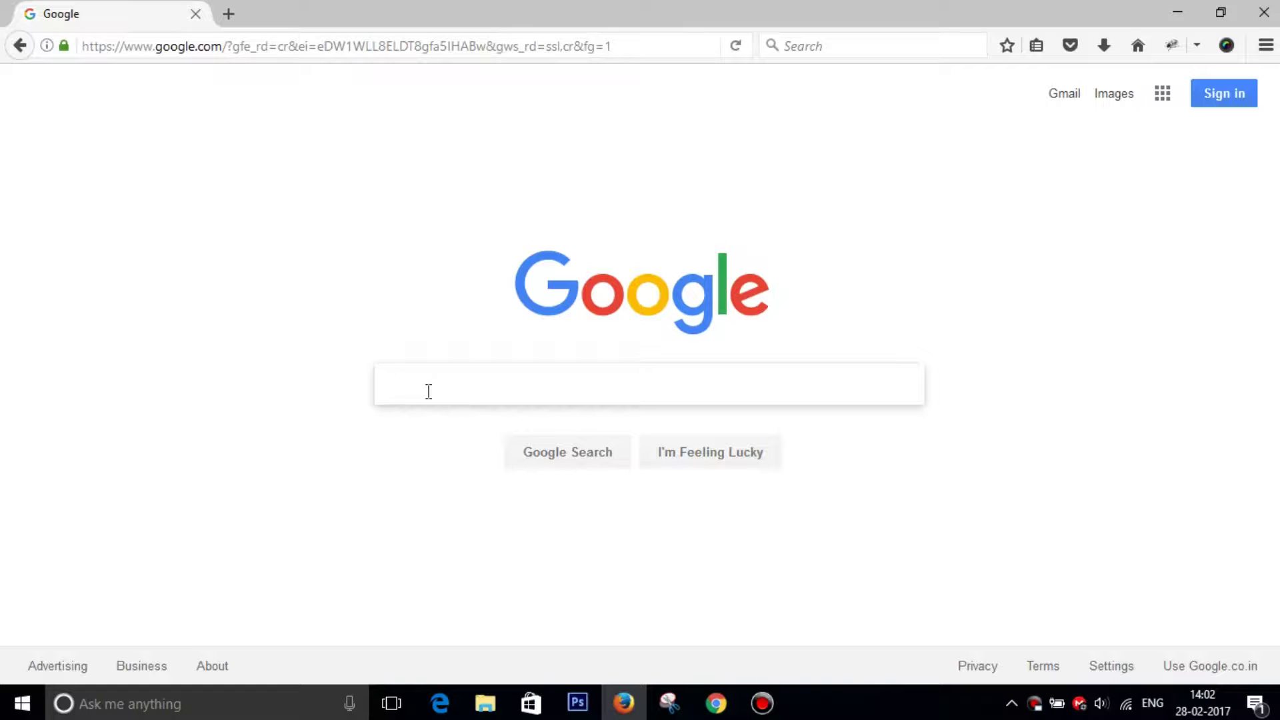
# - Search Google for OBS and open the download page of the official Open Broadcaster Software site
pyautogui.click(428, 392)
pyautogui.write('OBS')
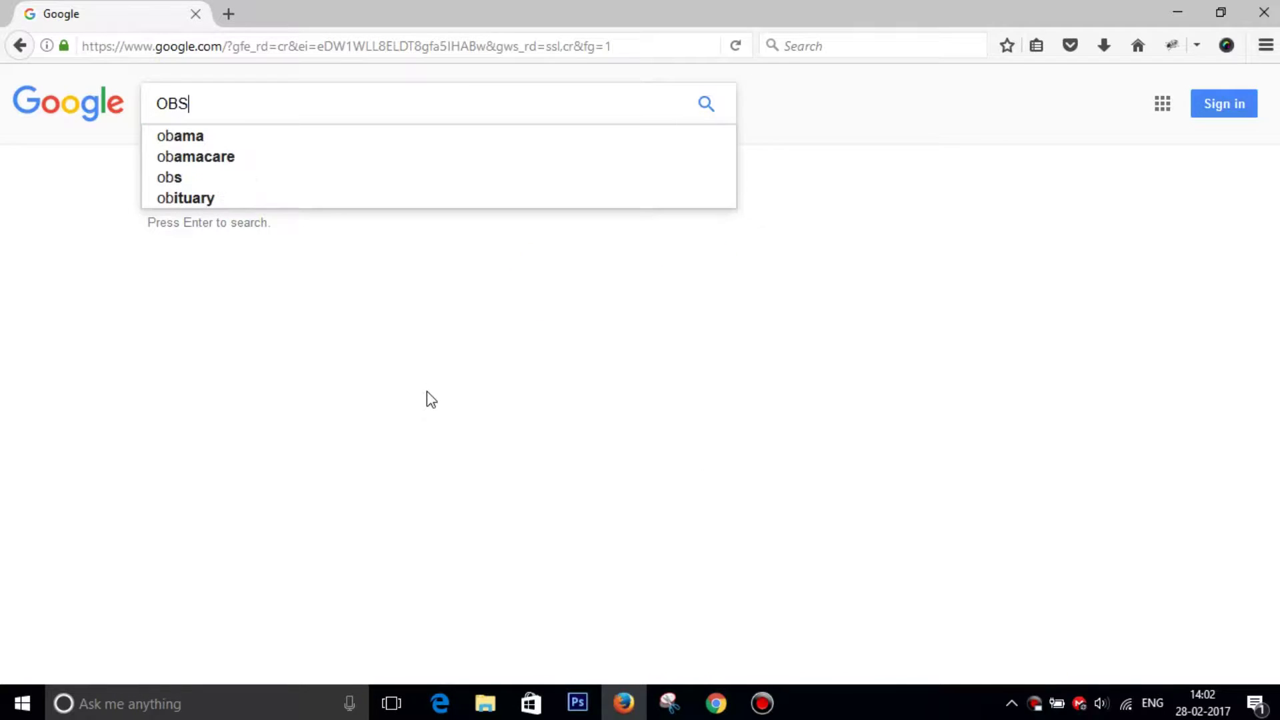
pyautogui.press('Return')
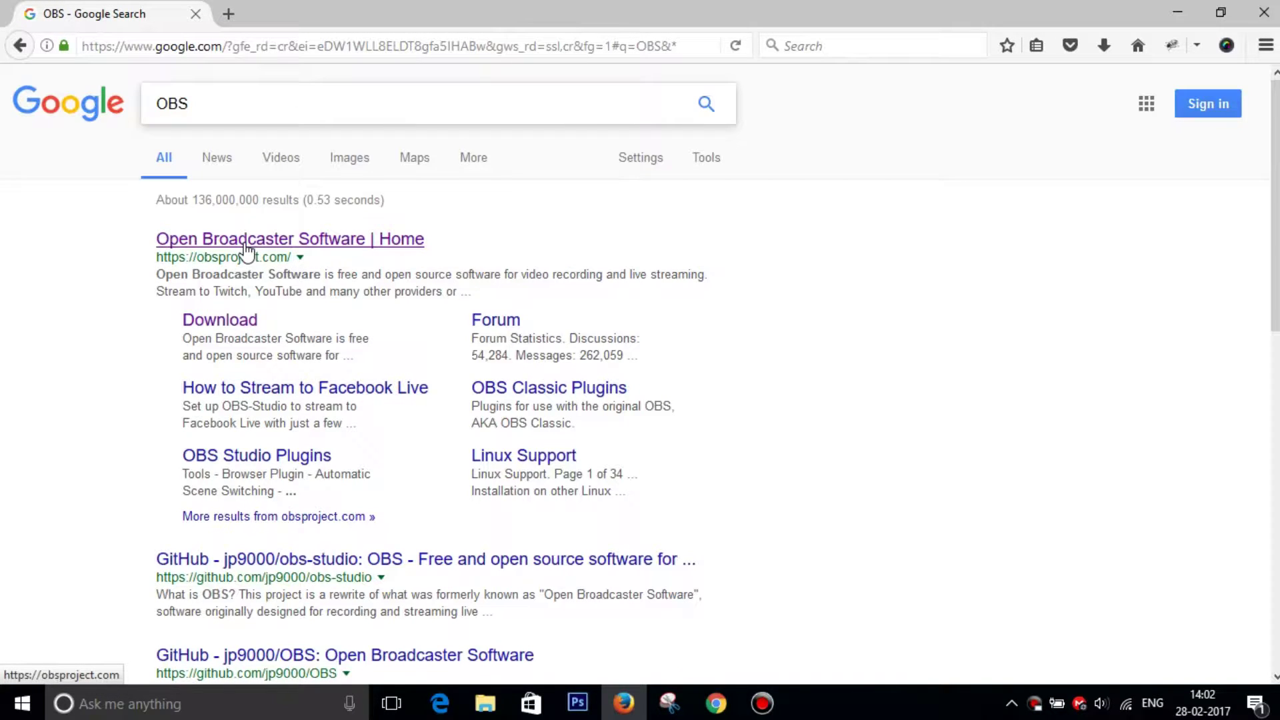
pyautogui.click(291, 241)
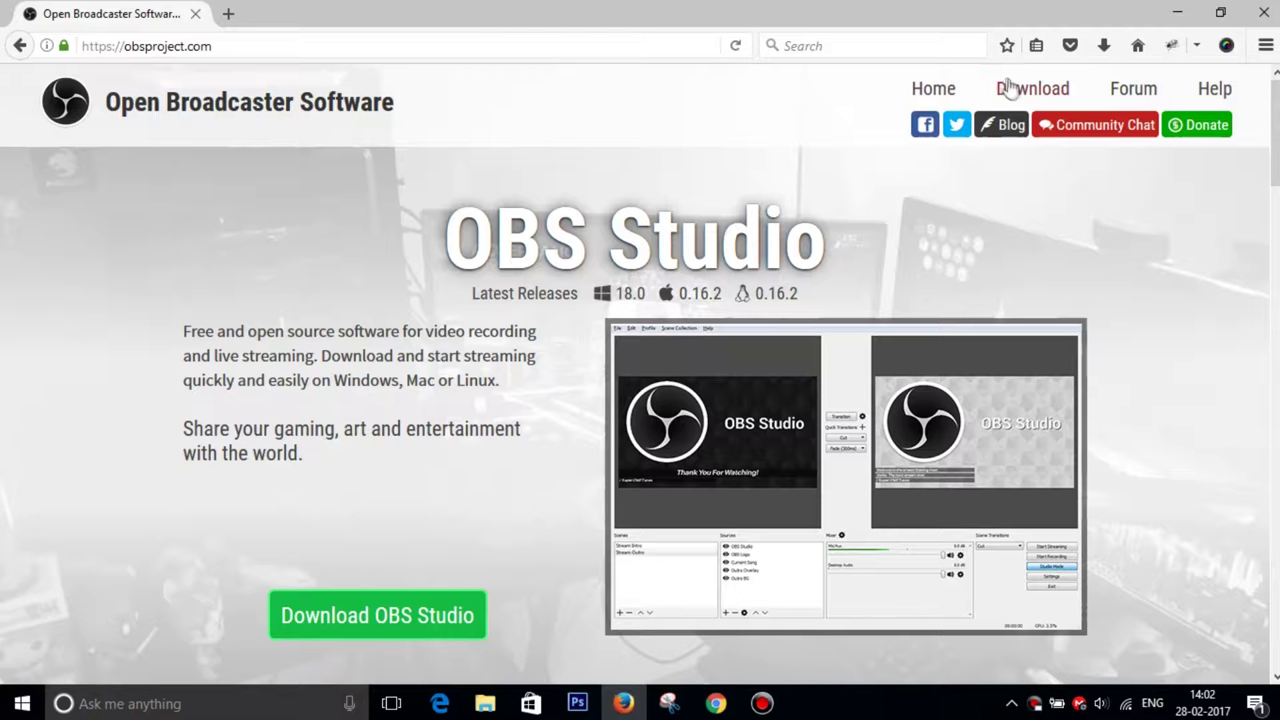
pyautogui.click(1033, 91)
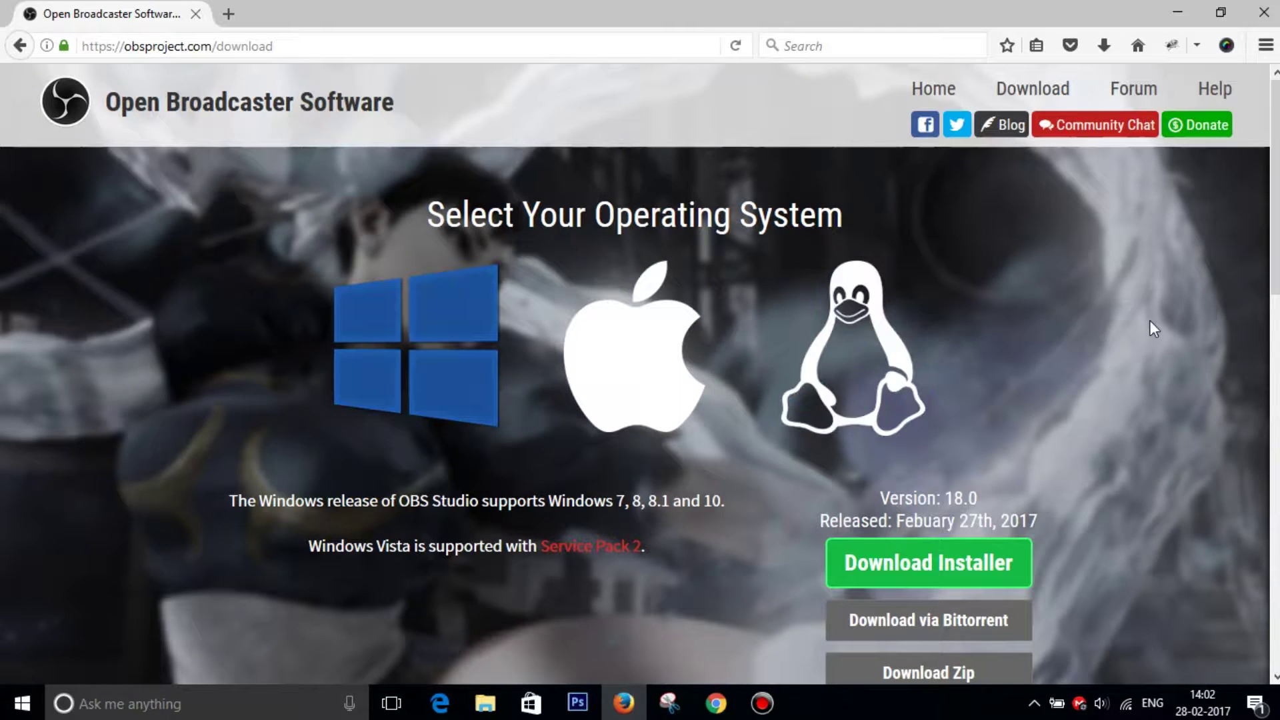
# - Download the OBS Classic 0.659b installer and save the file
pyautogui.scroll(-9, 1153, 329)
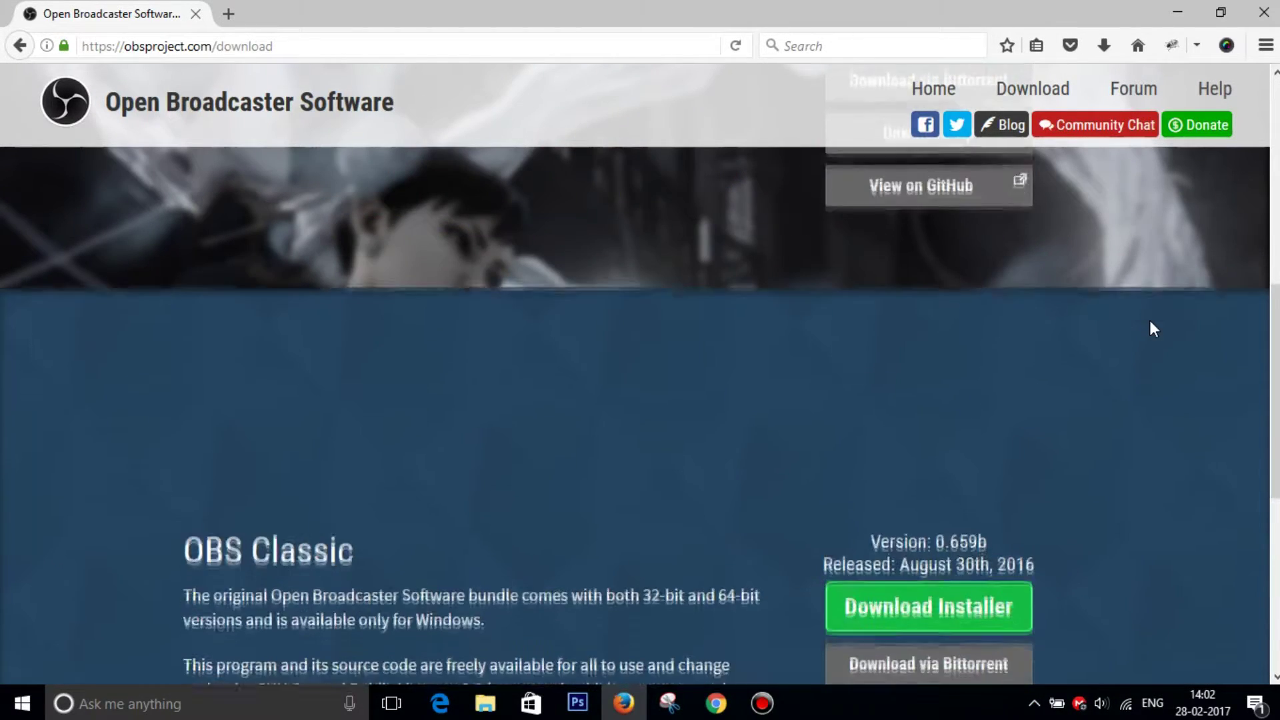
pyautogui.scroll(-2, 1154, 329)
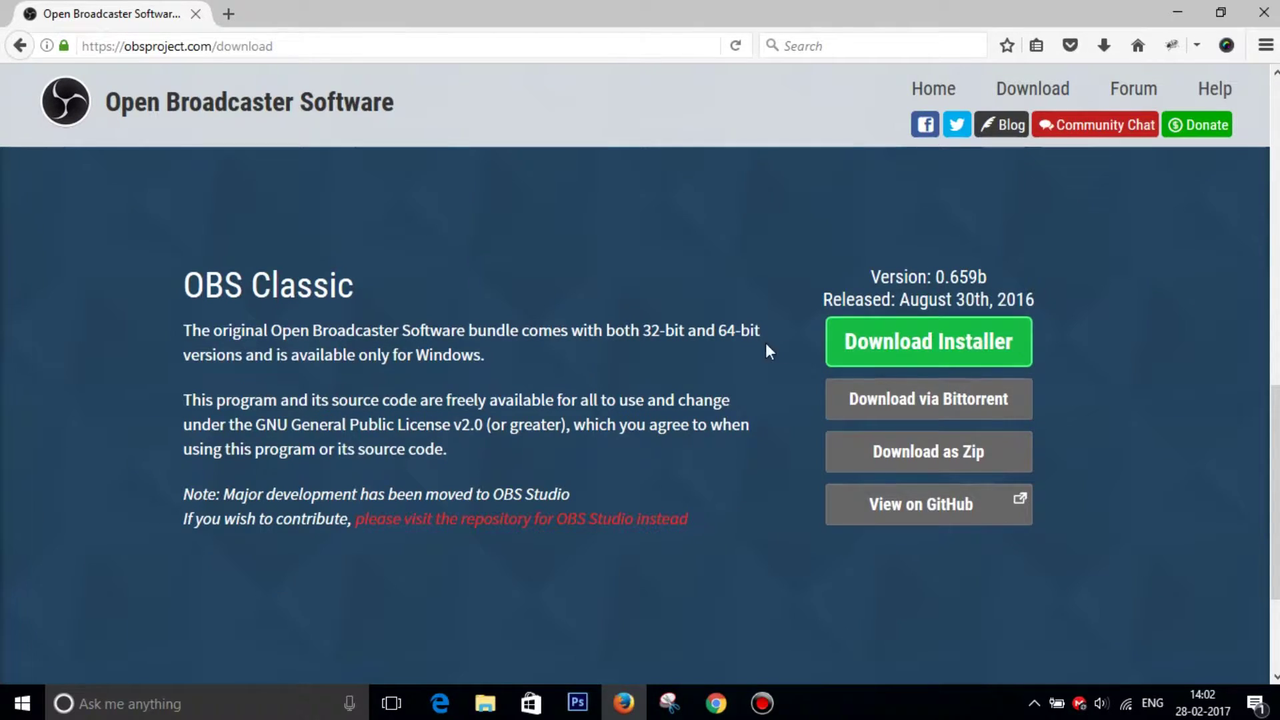
pyautogui.click(931, 348)
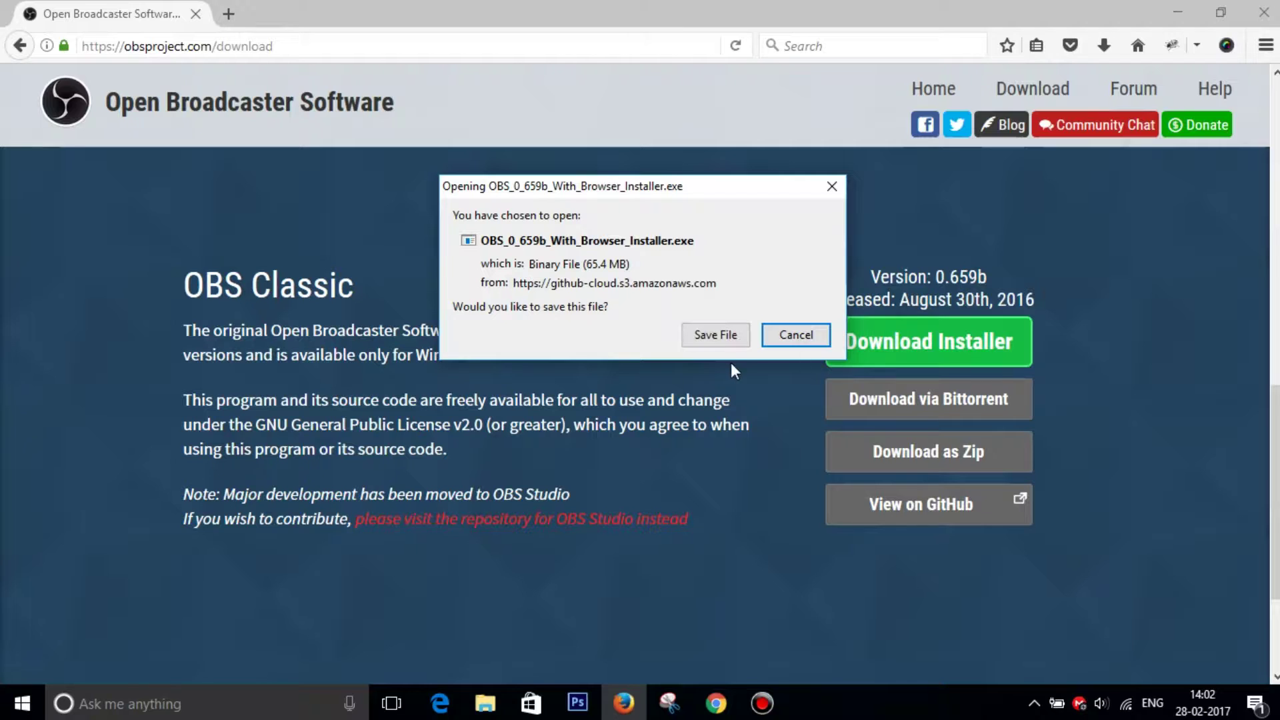
pyautogui.click(724, 335)
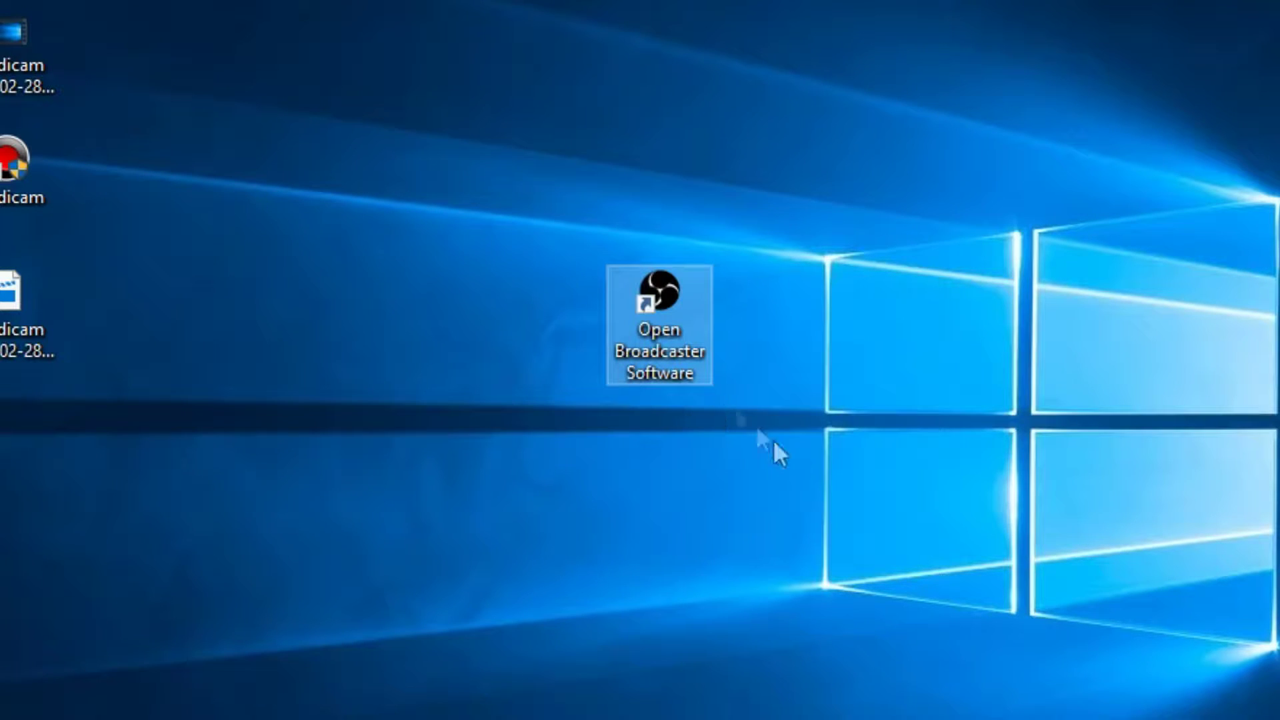
# - Launch Open Broadcaster Software in a maximized window and add a new scene named Tutorial
pyautogui.doubleClick(686, 322)
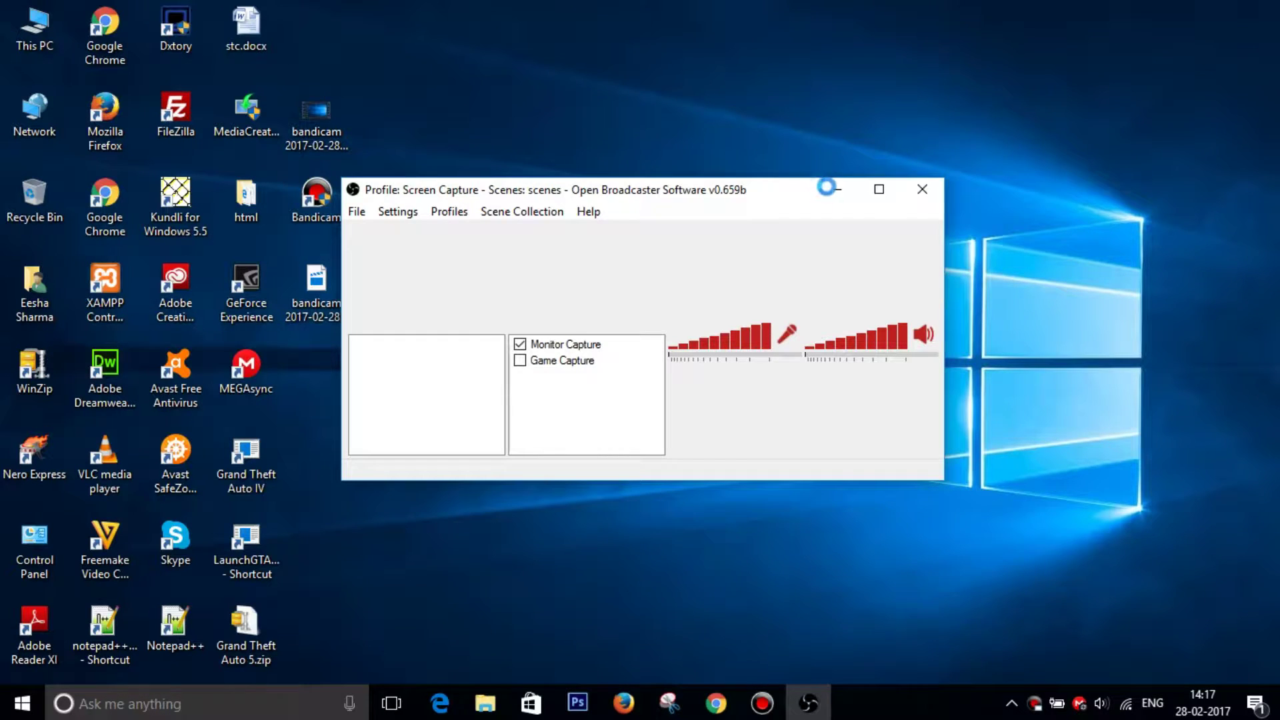
pyautogui.click(879, 189)
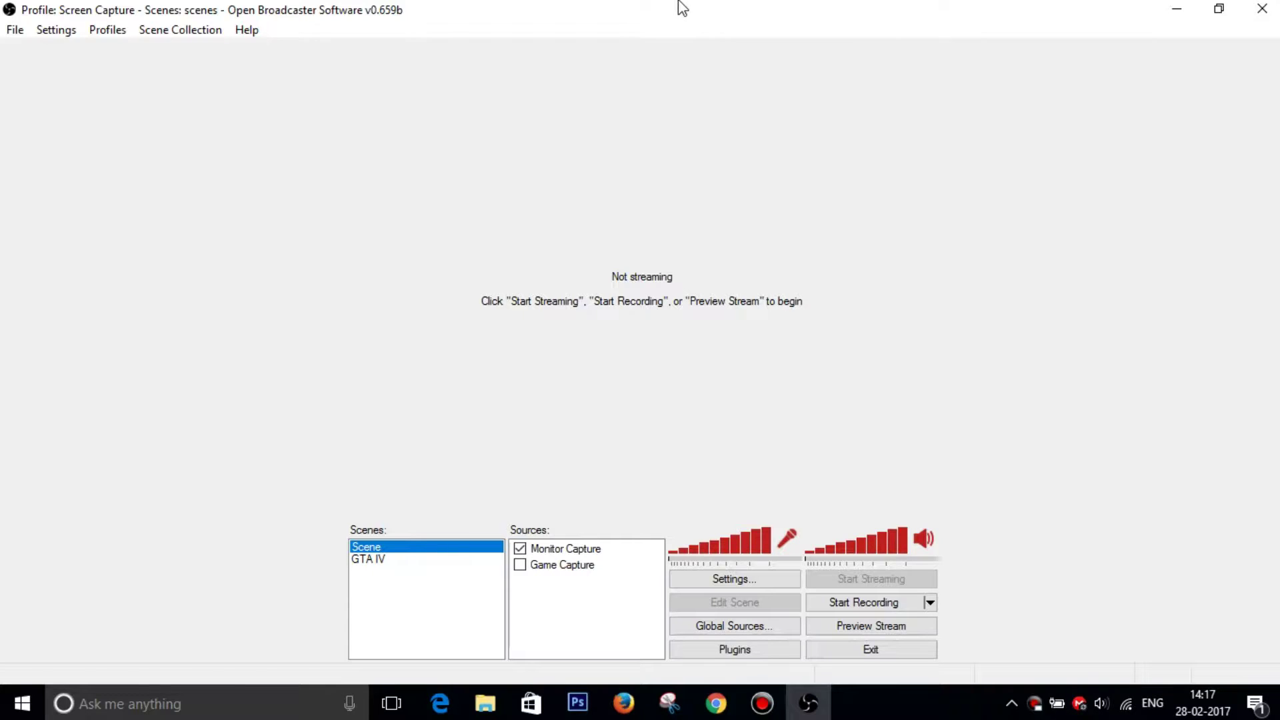
pyautogui.rightClick(366, 635)
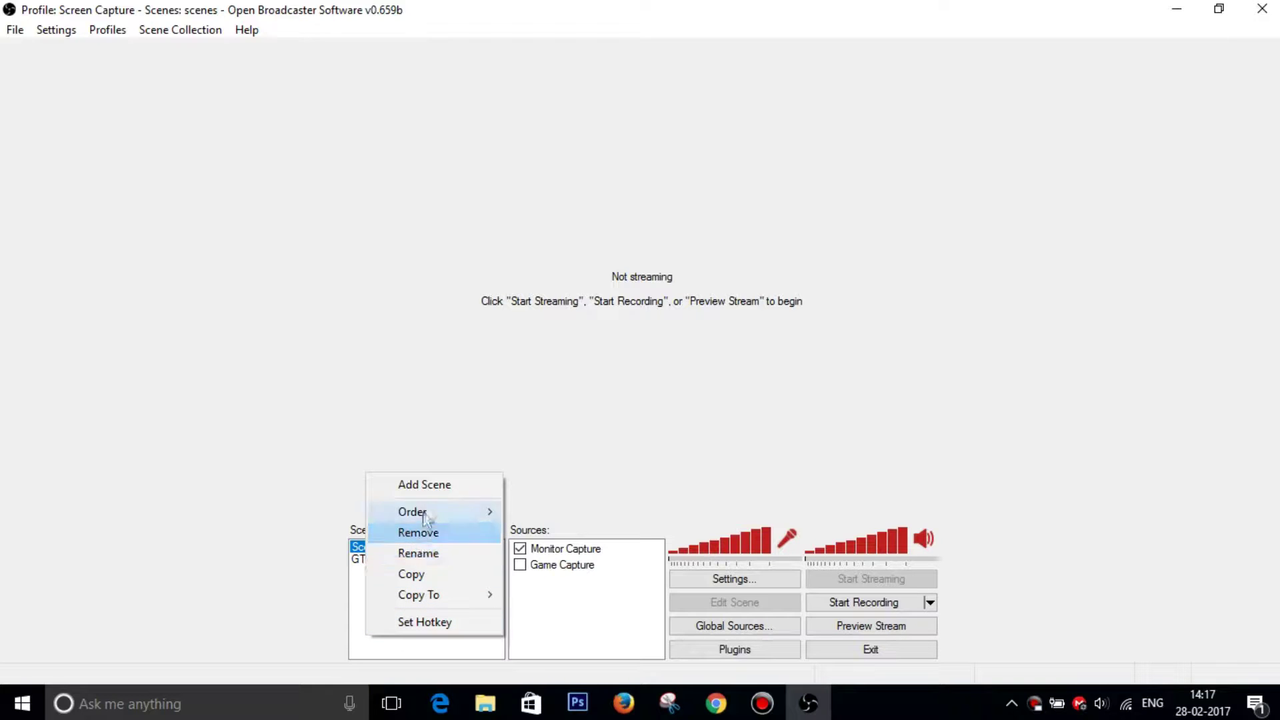
pyautogui.click(403, 485)
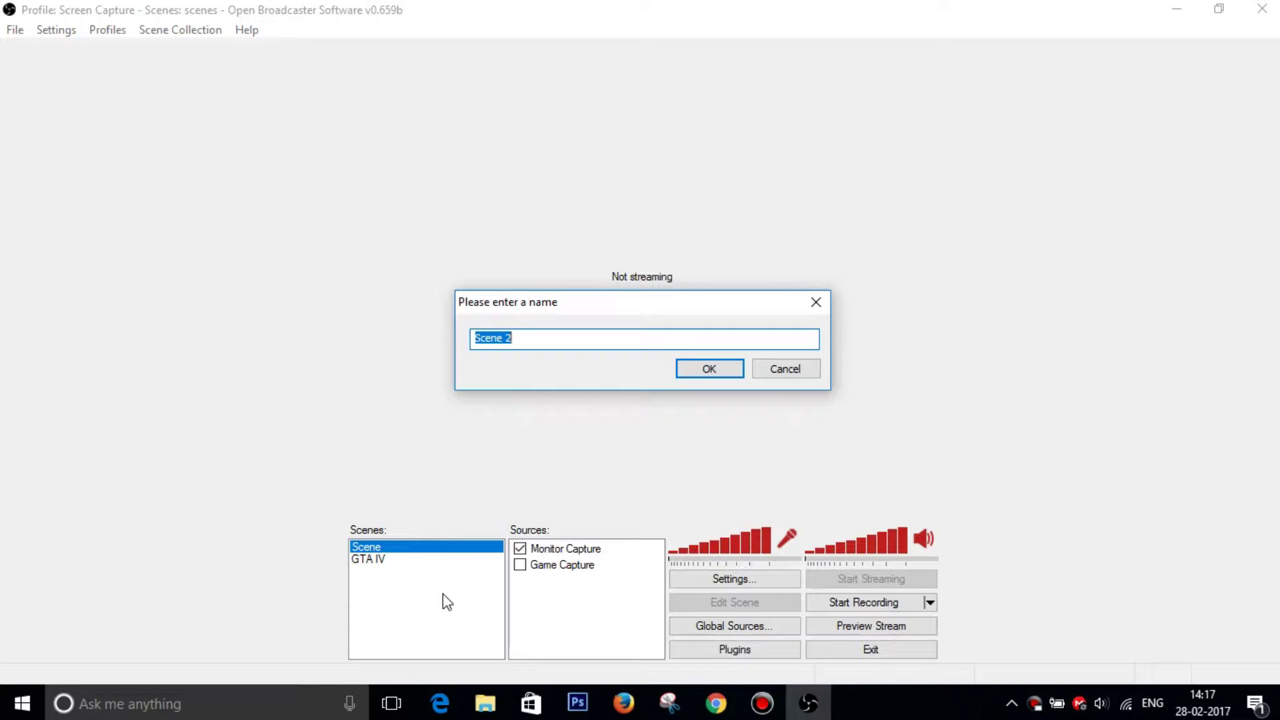
pyautogui.write('Tutorial')
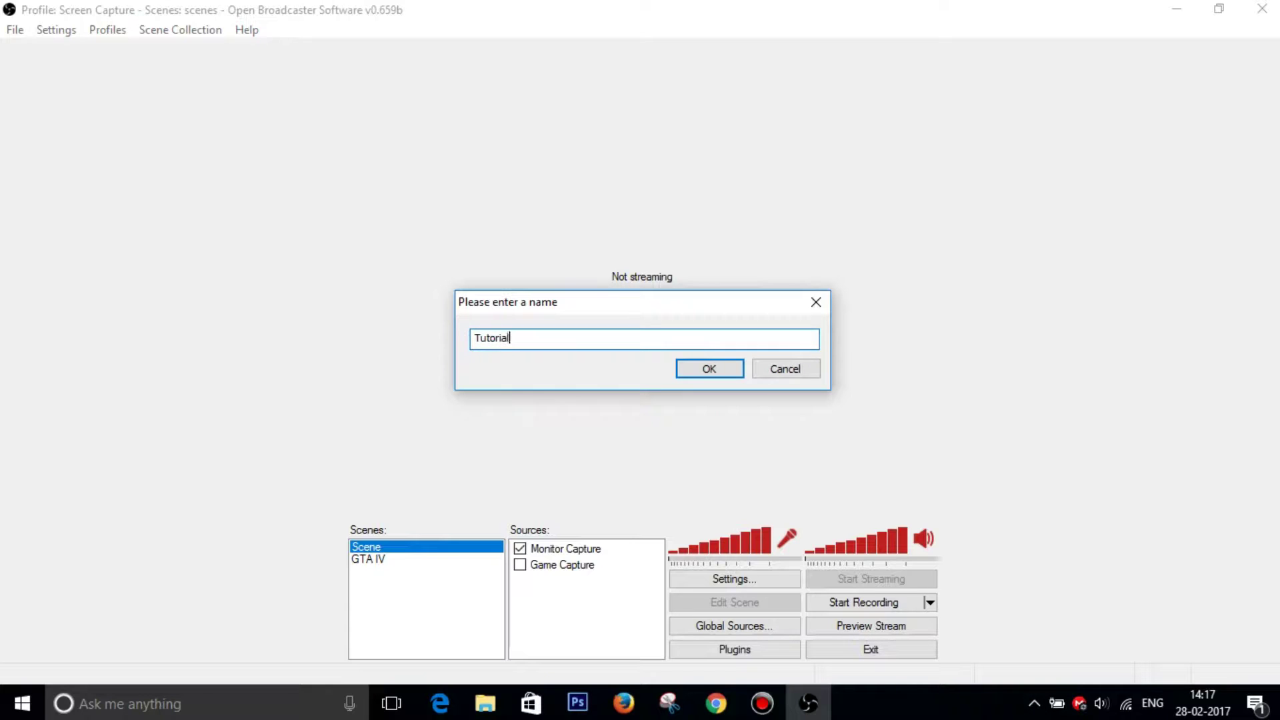
pyautogui.press('Return')
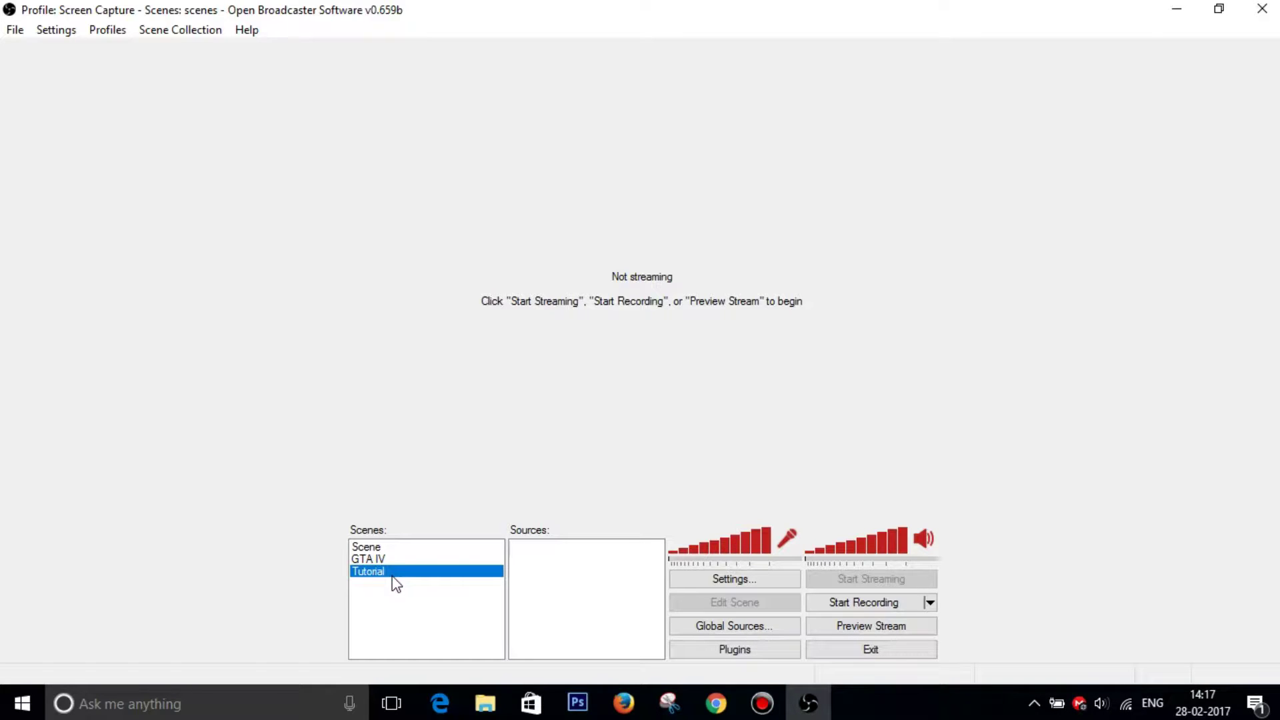
# - Add a Monitor Capture source named "Tutorial Screen Cpture" to the Tutorial scene, accepting the default capture options
pyautogui.rightClick(554, 596)
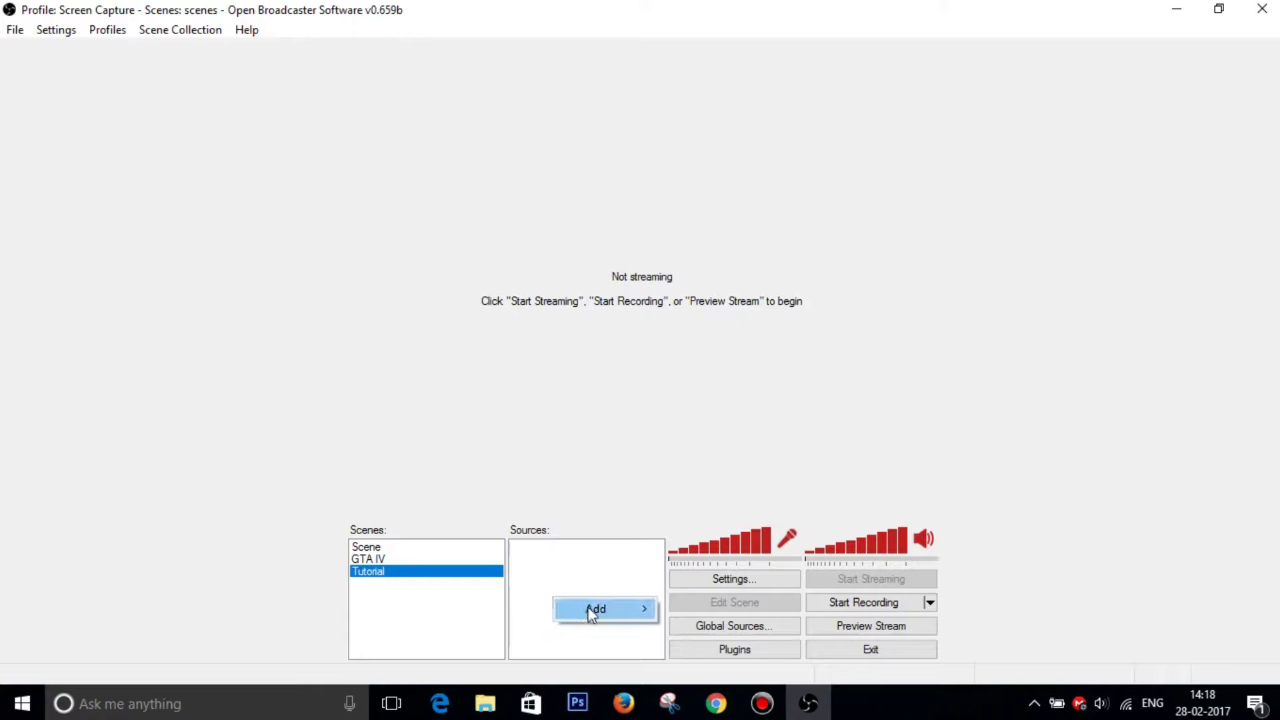
pyautogui.moveTo(592, 613)
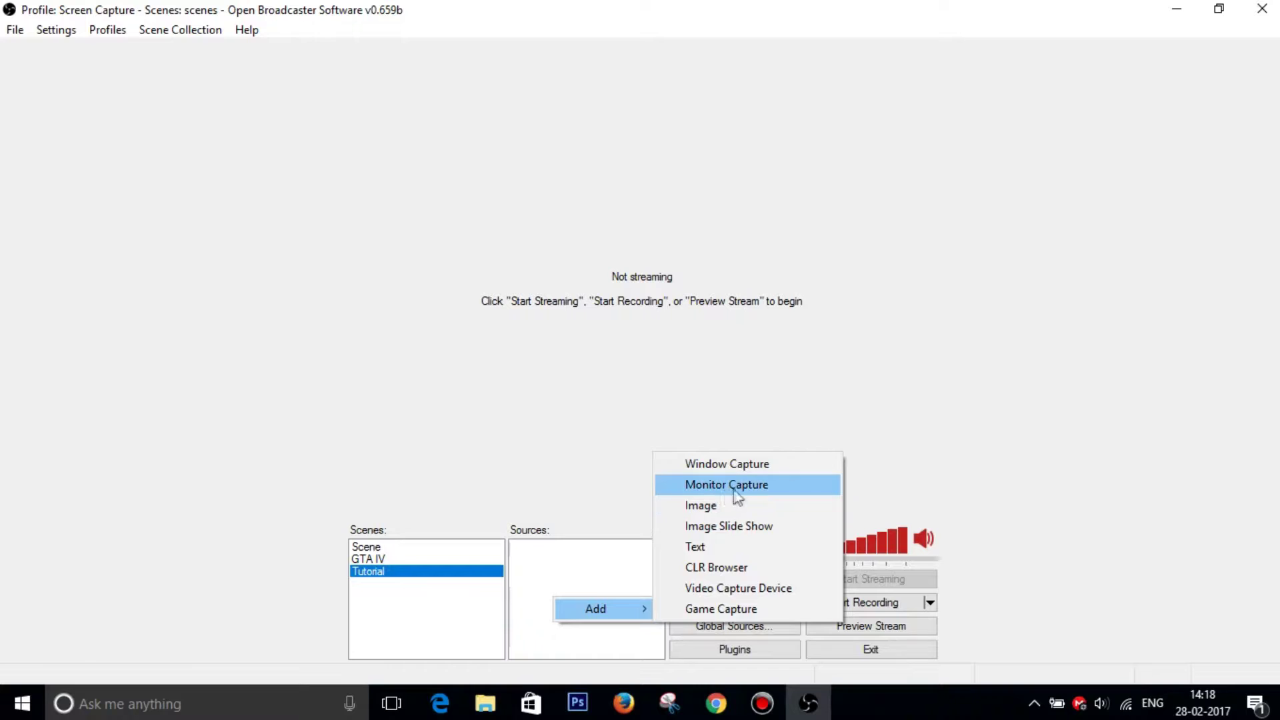
pyautogui.click(753, 485)
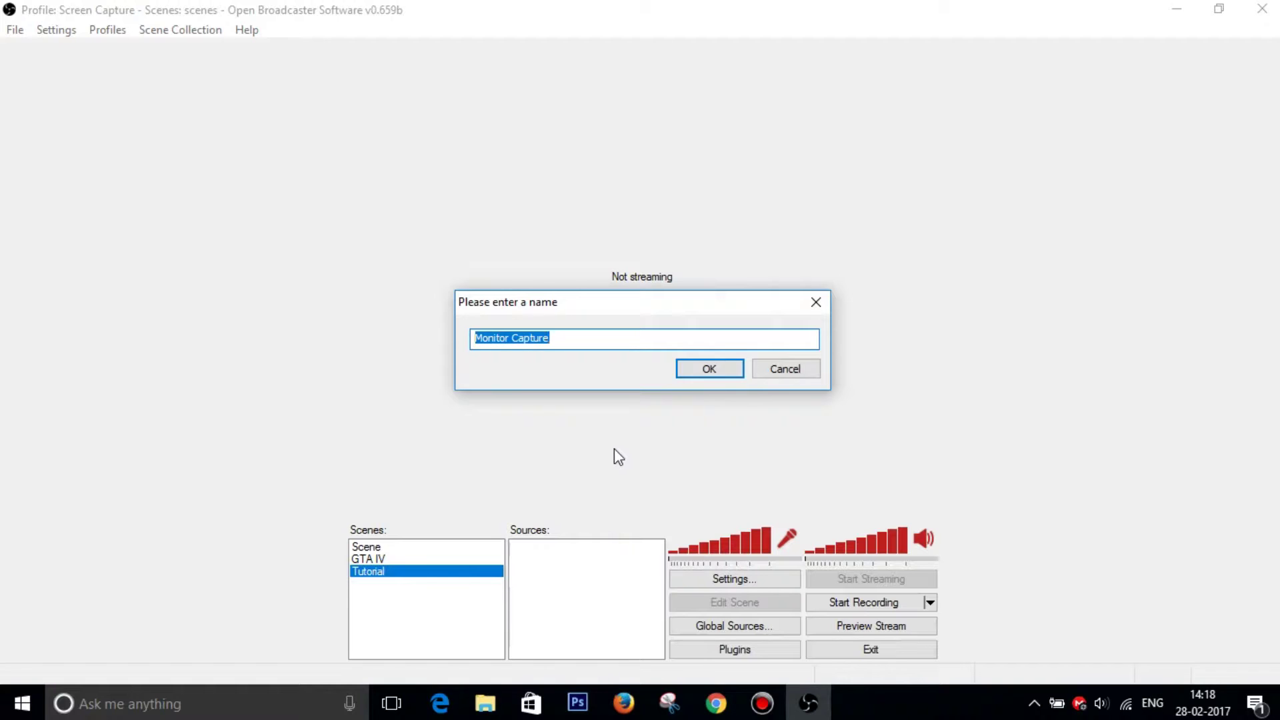
pyautogui.write('Tutorial Screen ')
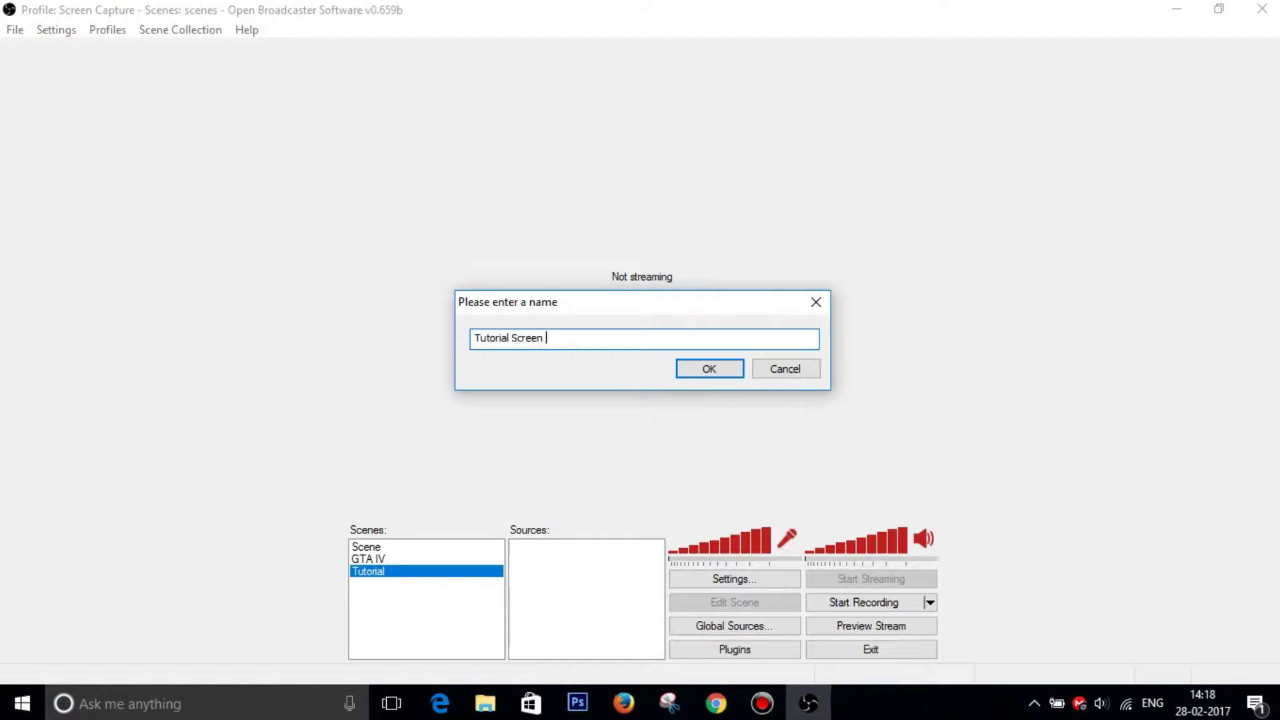
pyautogui.write('Cpture')
pyautogui.click(694, 370)
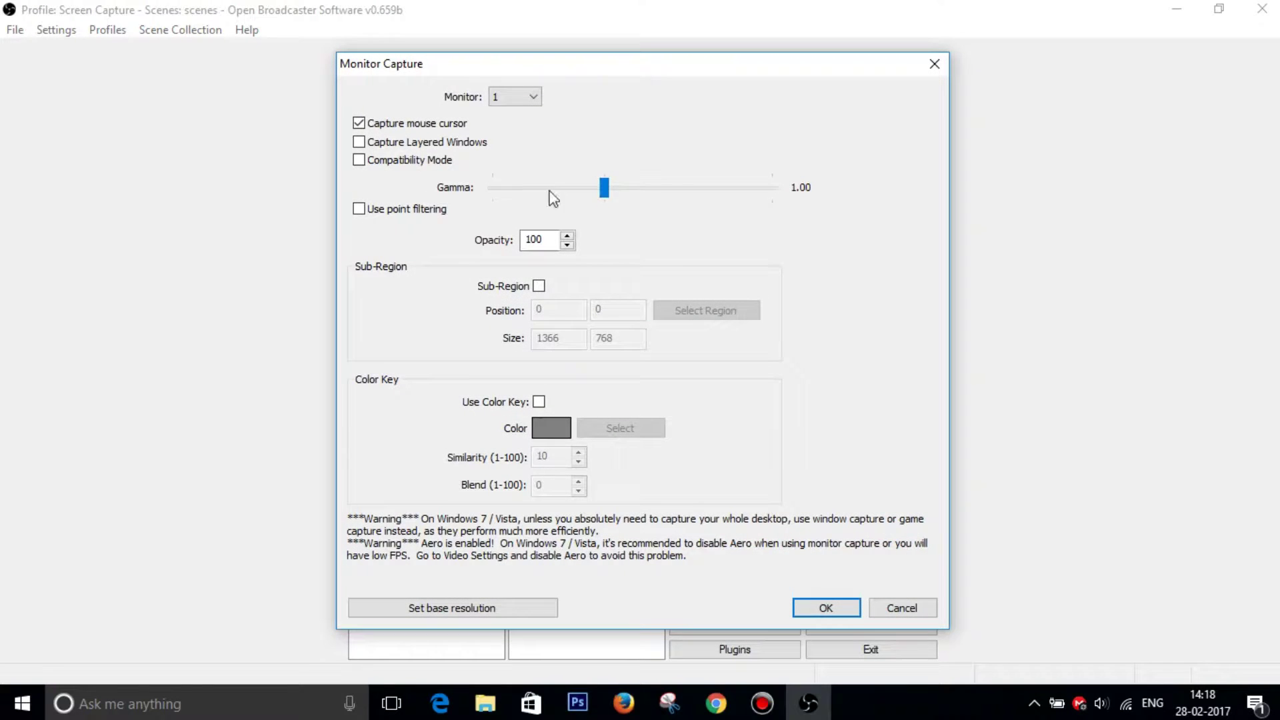
pyautogui.moveTo(449, 70)
pyautogui.mouseDown()
pyautogui.moveTo(472, 84)
pyautogui.moveTo(455, 61)
pyautogui.mouseUp()
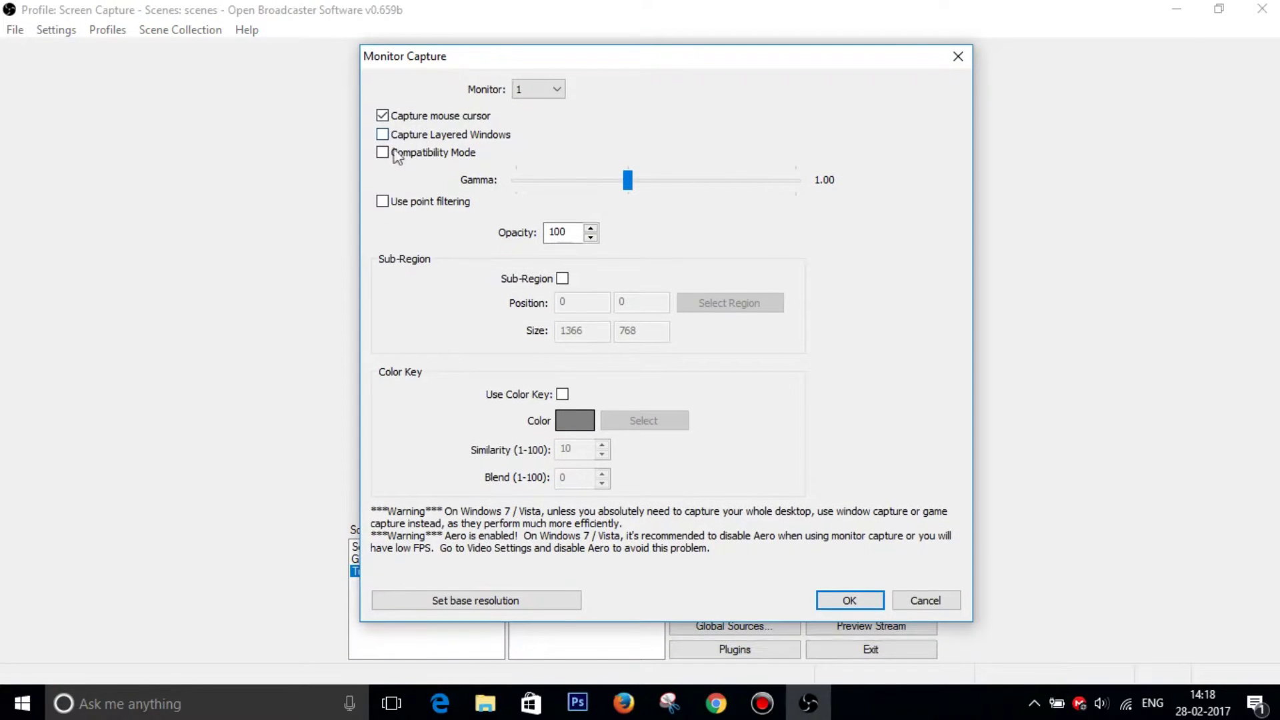
pyautogui.press('Return')
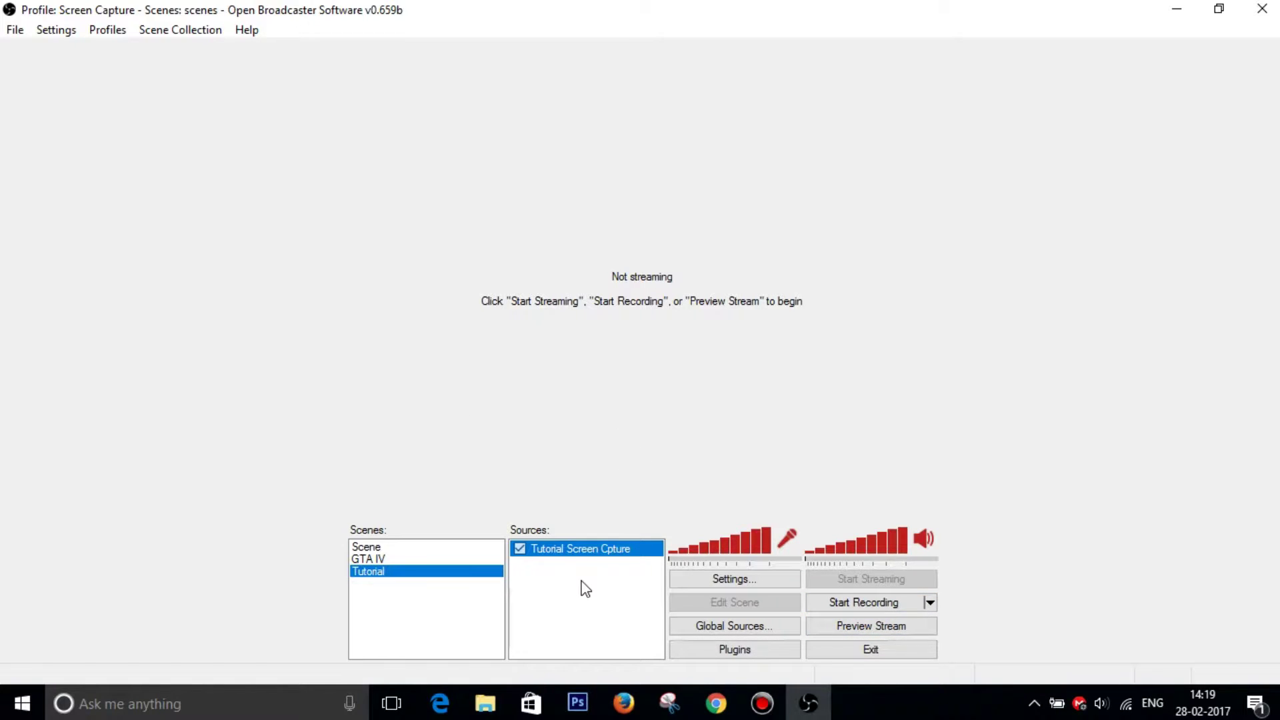
# - Open the program settings and review the general and encoding options
pyautogui.click(725, 582)
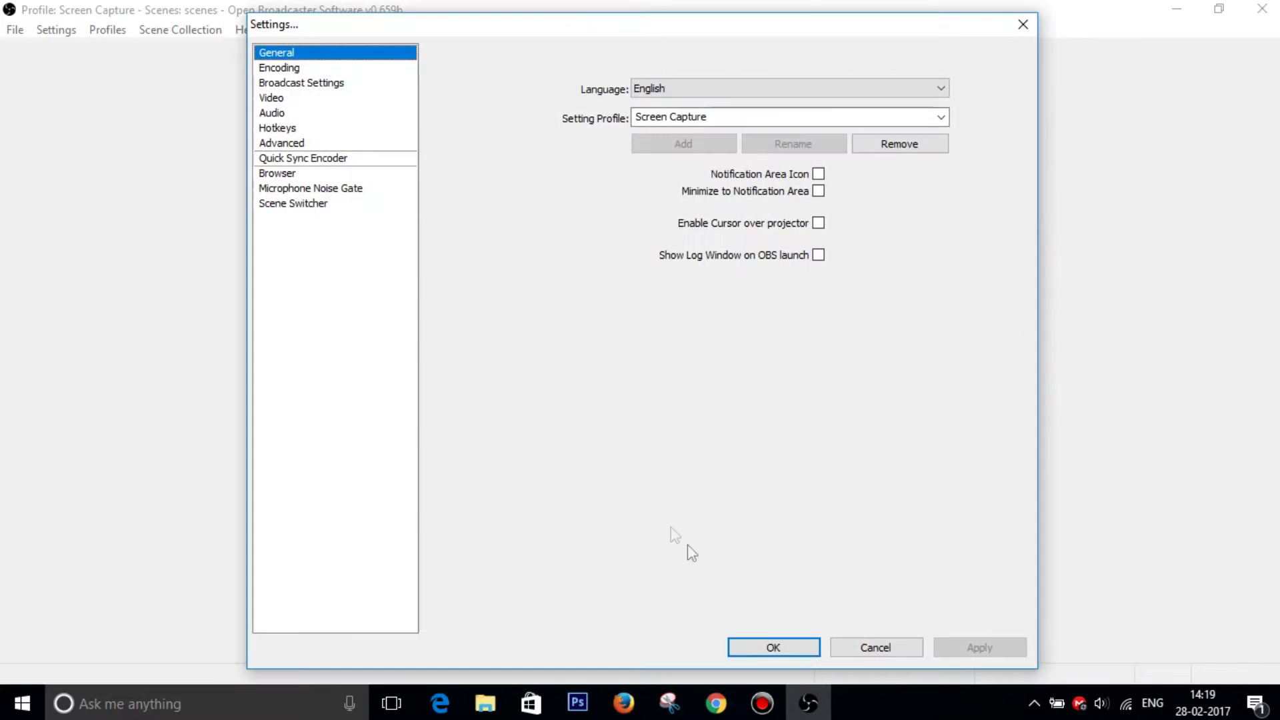
pyautogui.moveTo(402, 28); pyautogui.dragTo(430, 32)
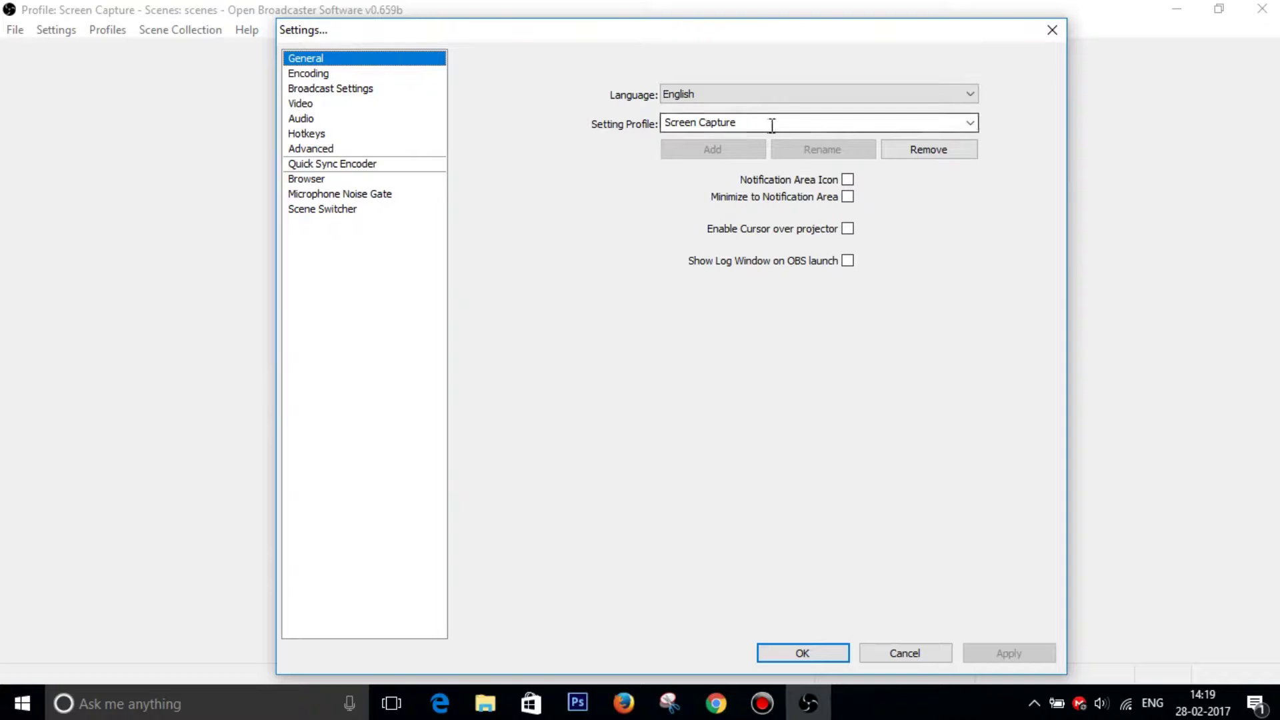
pyautogui.click(298, 76)
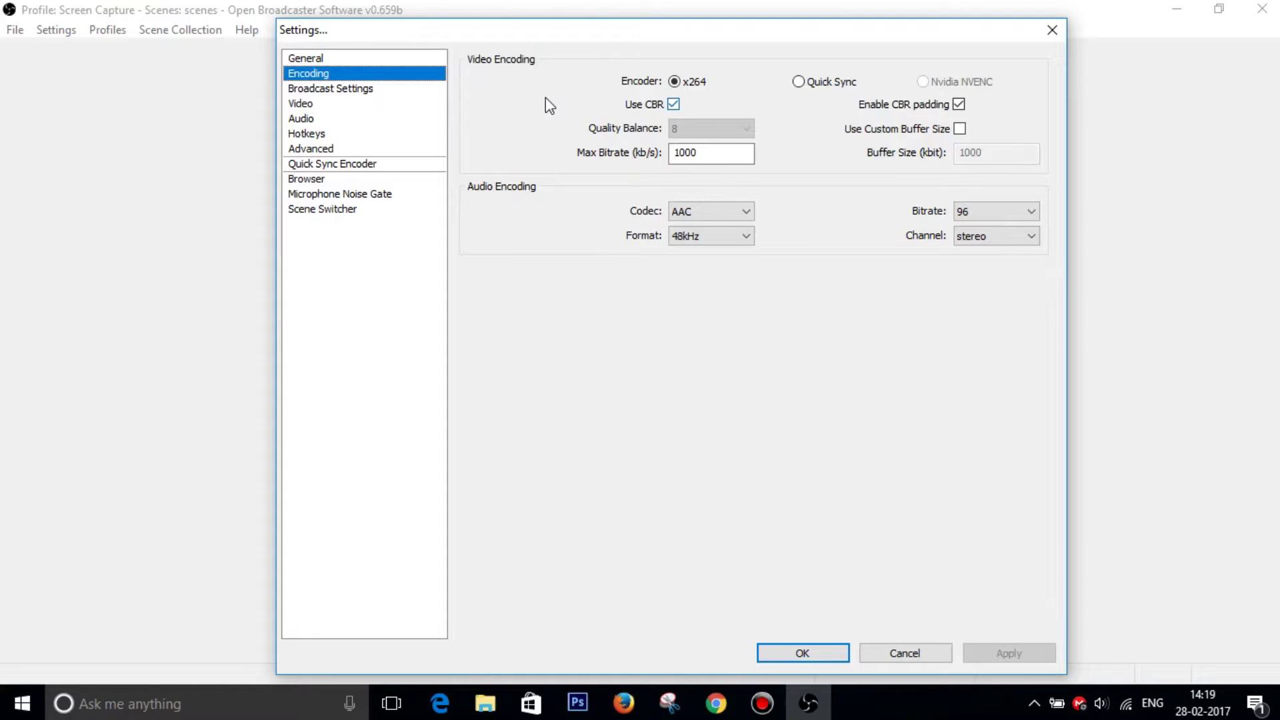
# - In the broadcast settings, switch the mode to Live Stream to view its options and set it back to File Output Only
pyautogui.click(324, 90)
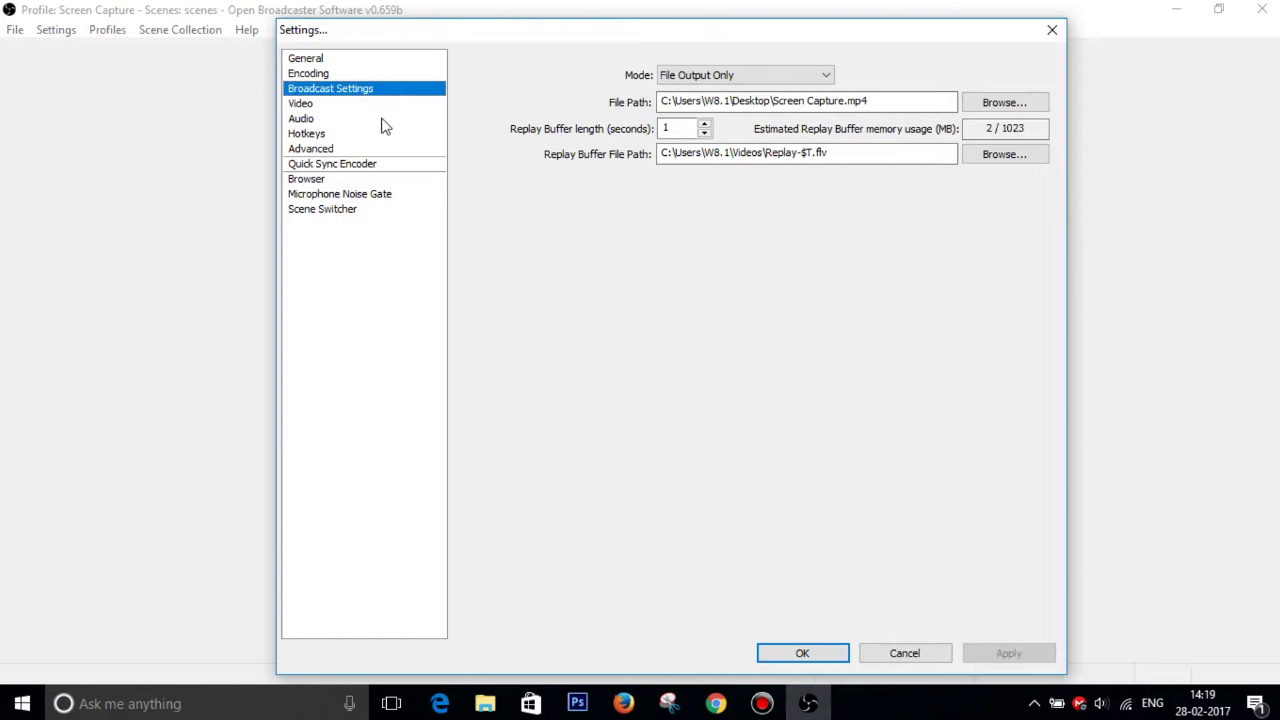
pyautogui.moveTo(688, 39); pyautogui.dragTo(656, 59)
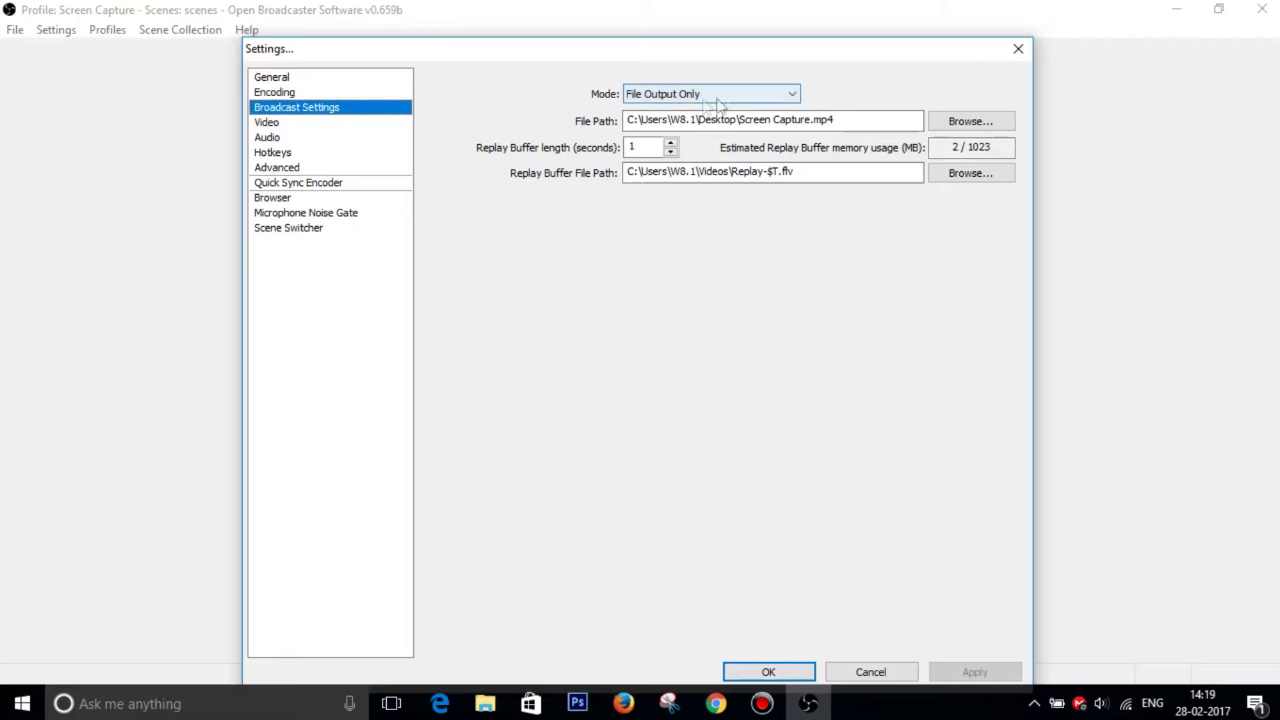
pyautogui.click(710, 97)
pyautogui.click(663, 126)
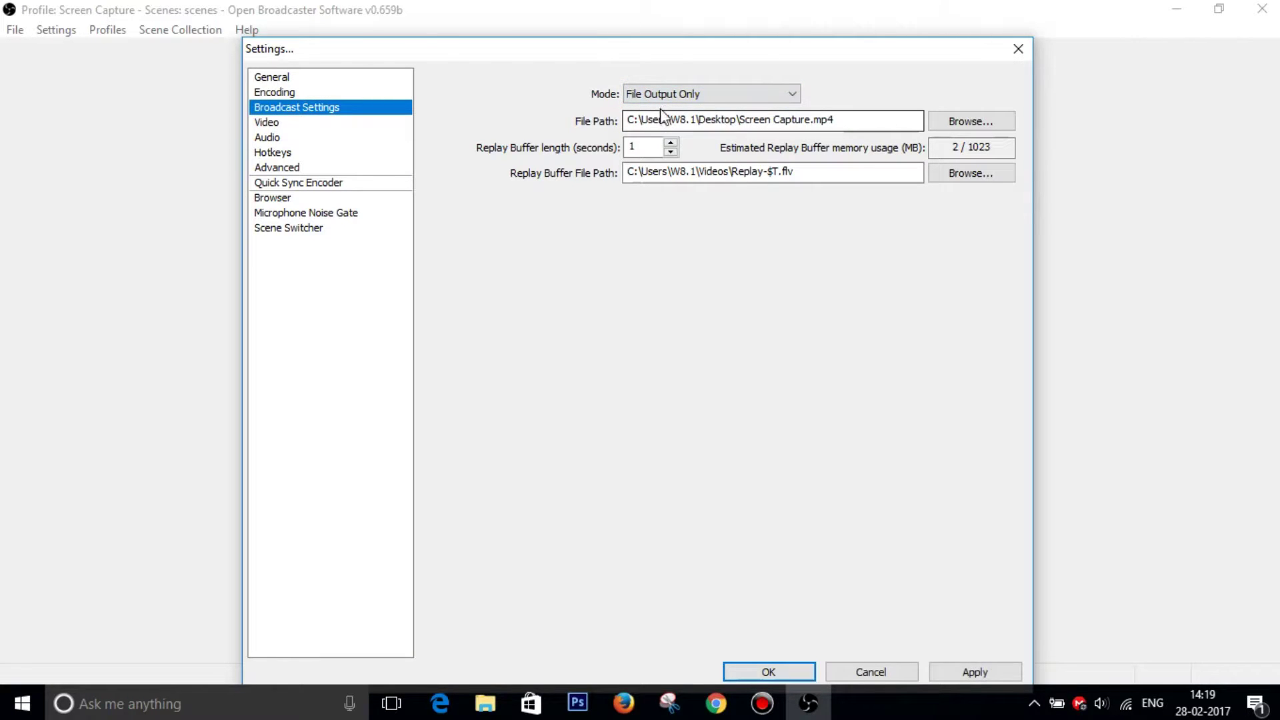
pyautogui.click(750, 99)
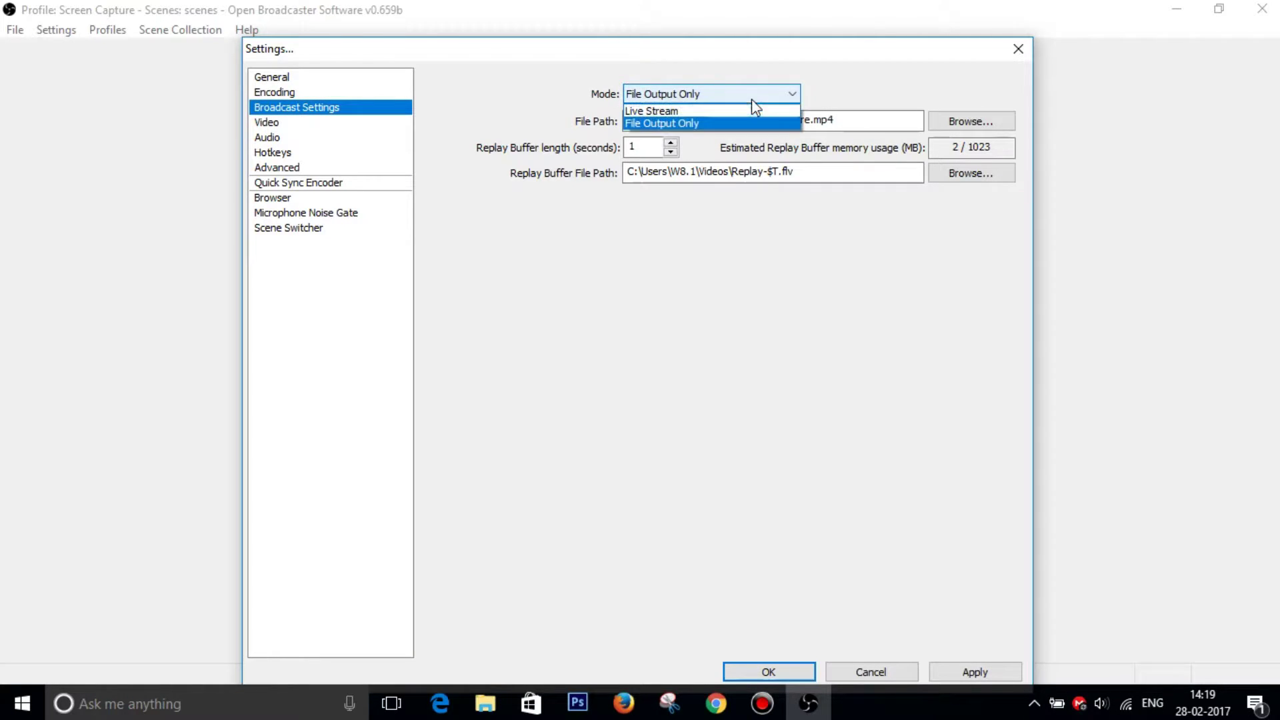
pyautogui.click(636, 111)
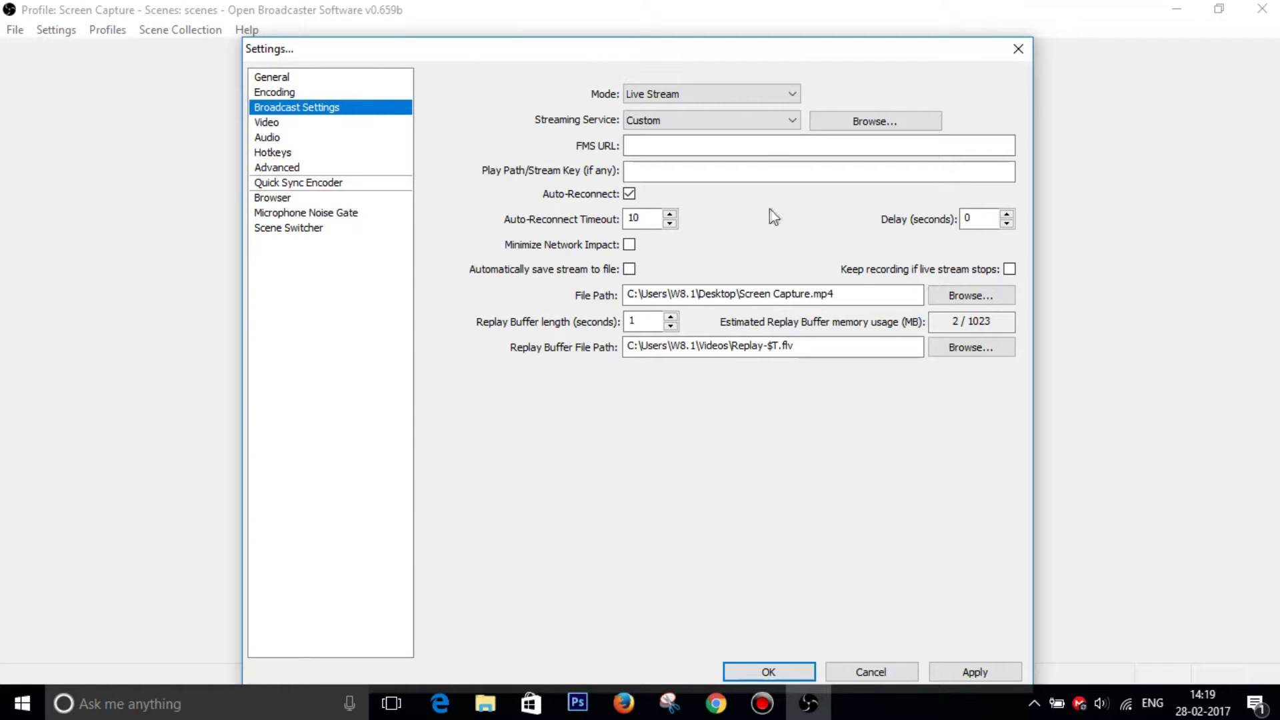
pyautogui.click(718, 100)
pyautogui.click(712, 124)
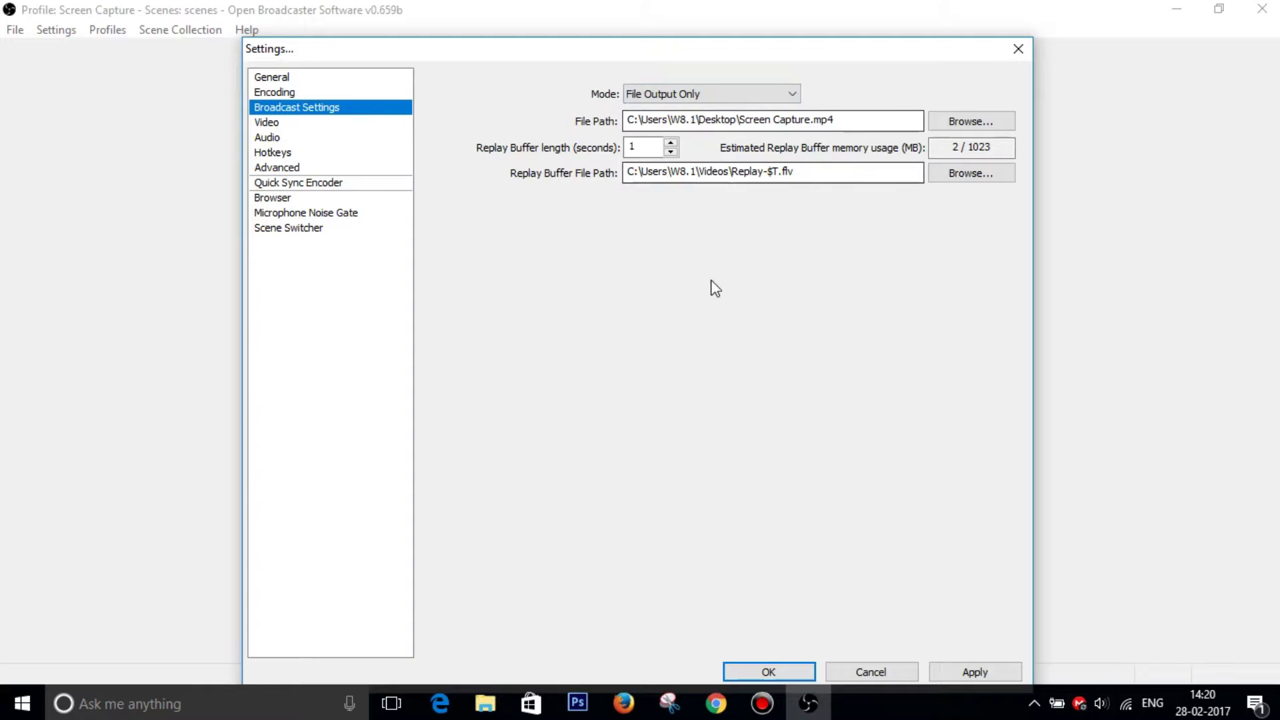
# - In the video settings, try Intel(R) HD Graphics Family as the video adapter and switch back to NVIDIA GeForce 820M
pyautogui.click(268, 124)
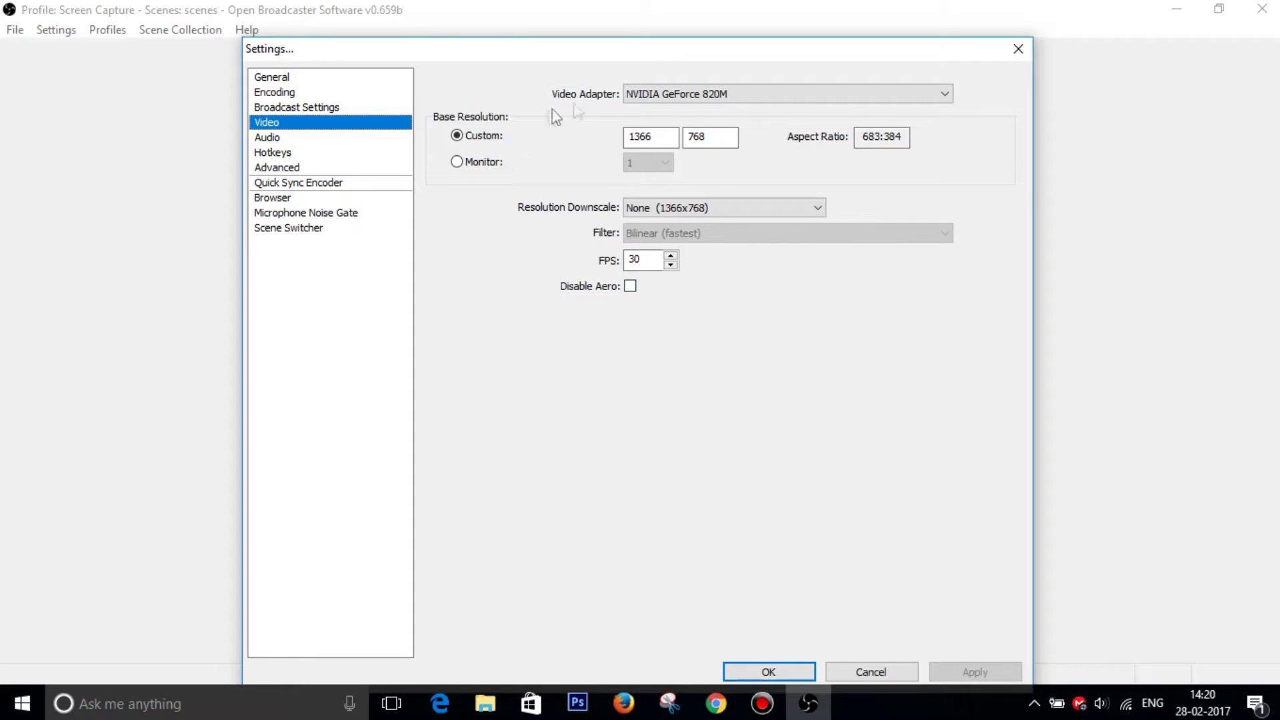
pyautogui.click(906, 100)
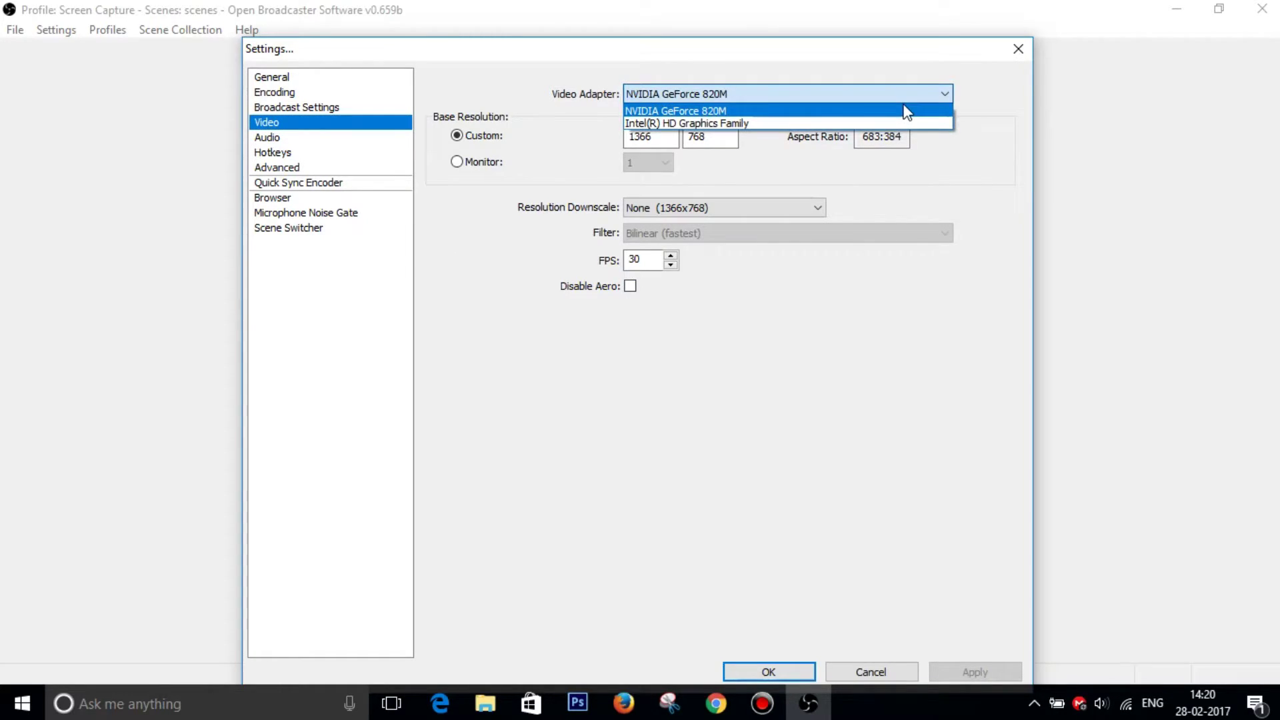
pyautogui.click(687, 124)
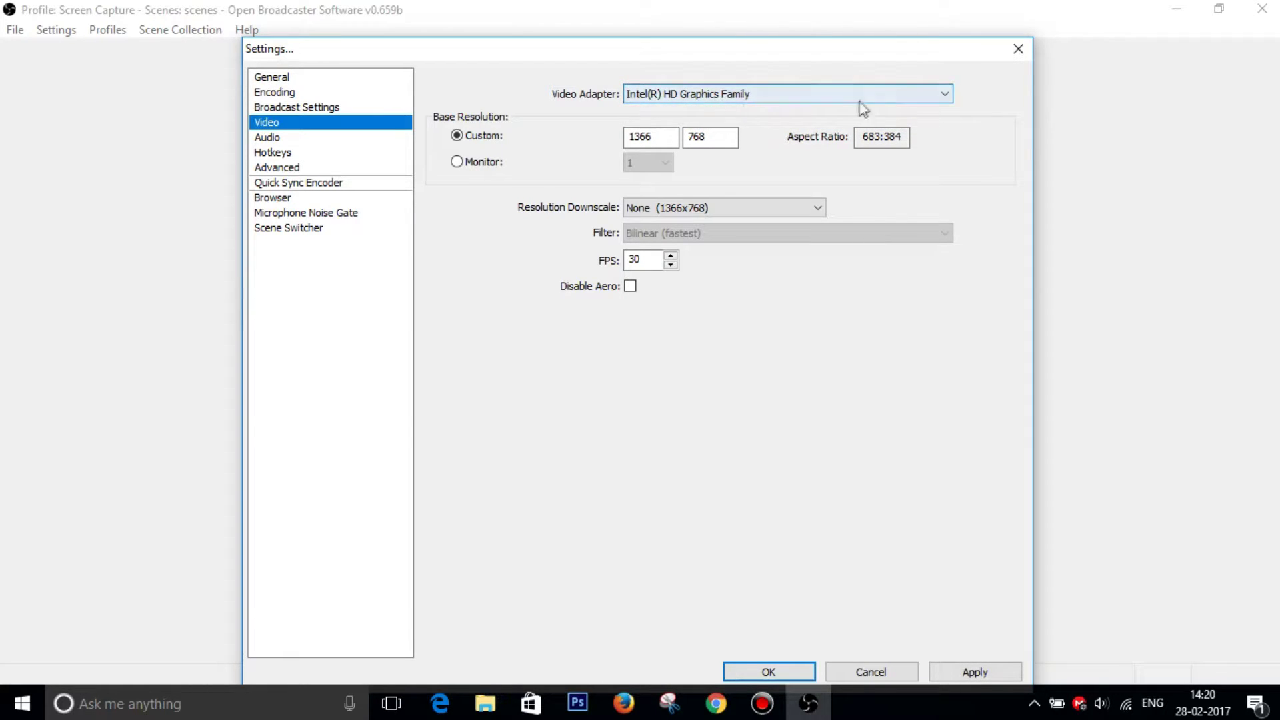
pyautogui.click(906, 89)
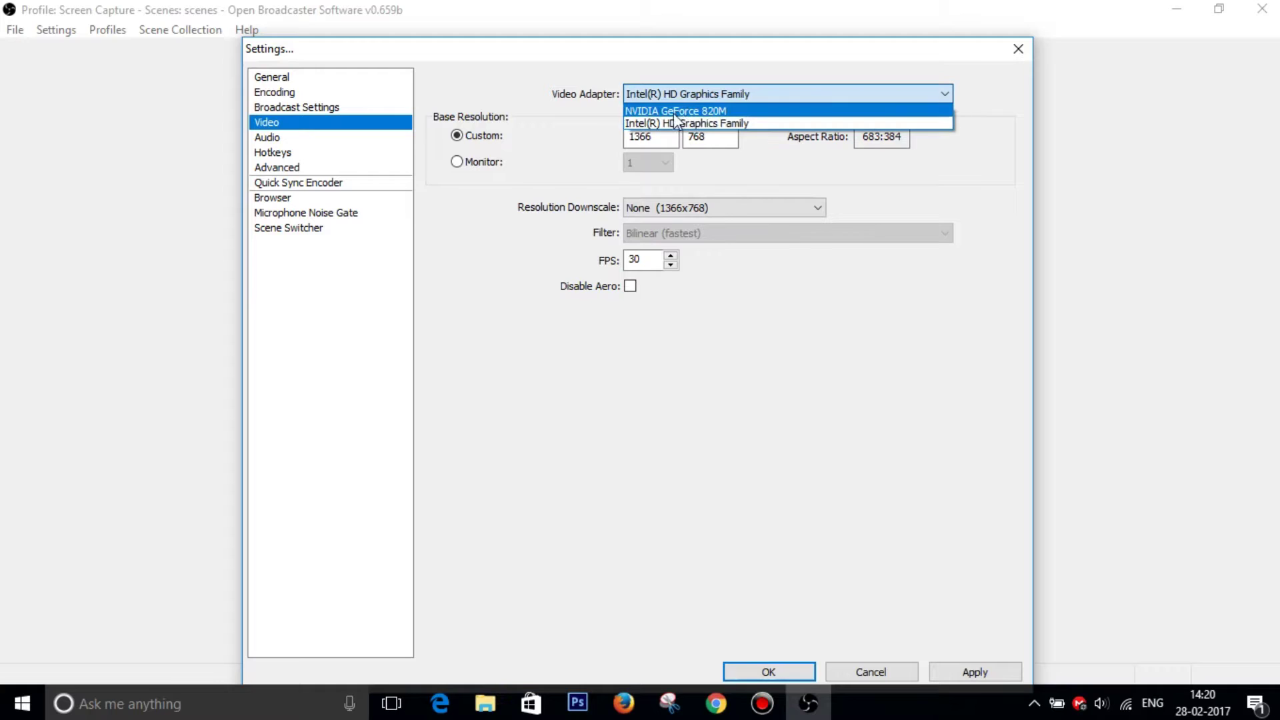
pyautogui.click(707, 111)
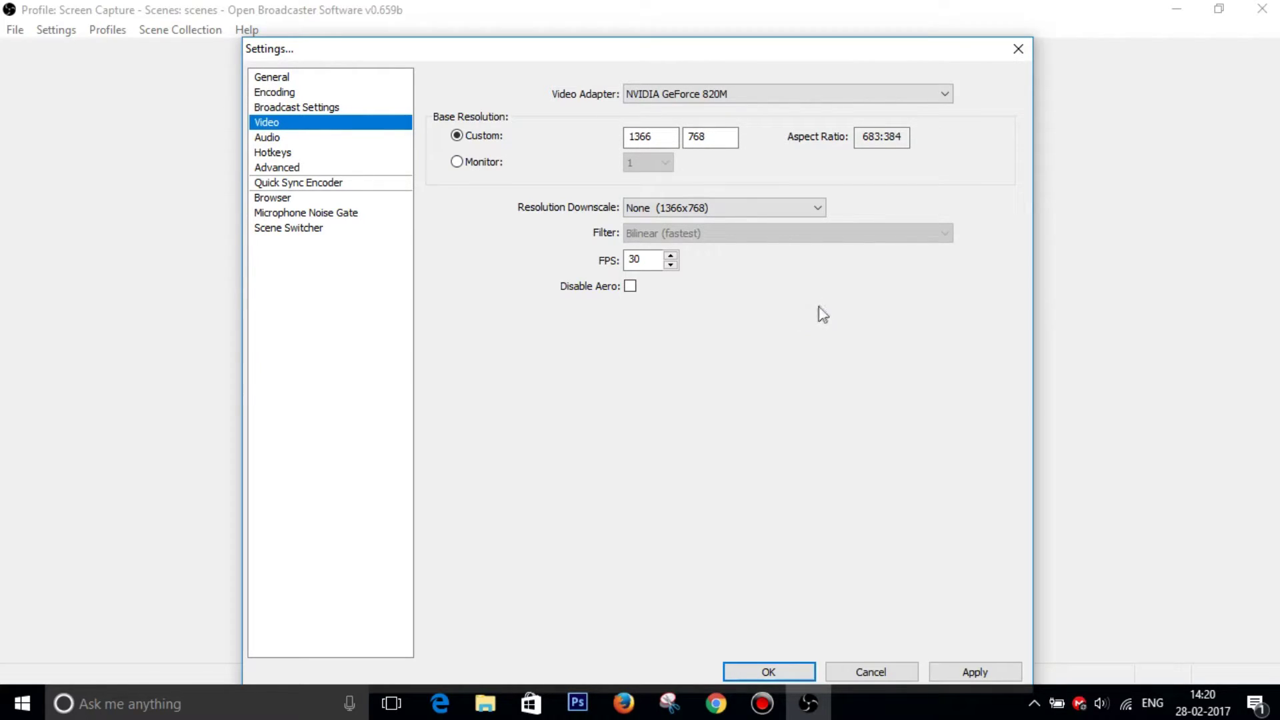
# - In the audio settings, view the available desktop audio devices and keep Default selected
pyautogui.click(280, 140)
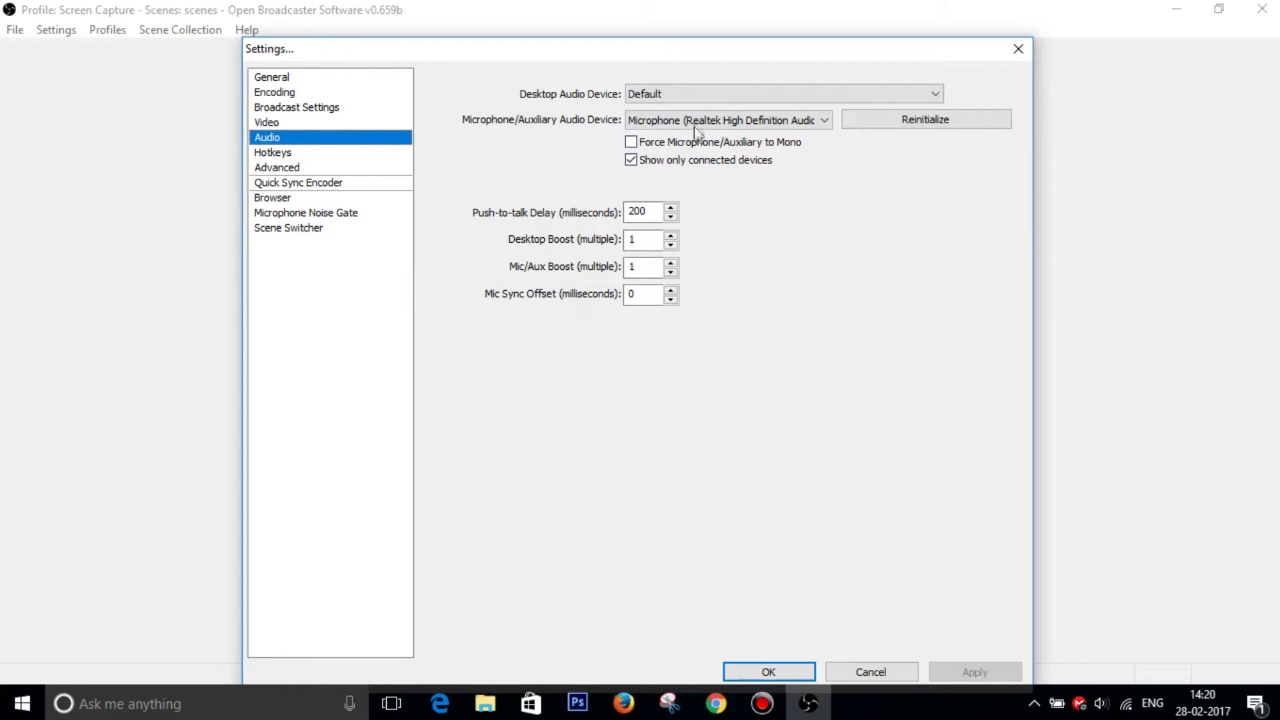
pyautogui.click(738, 100)
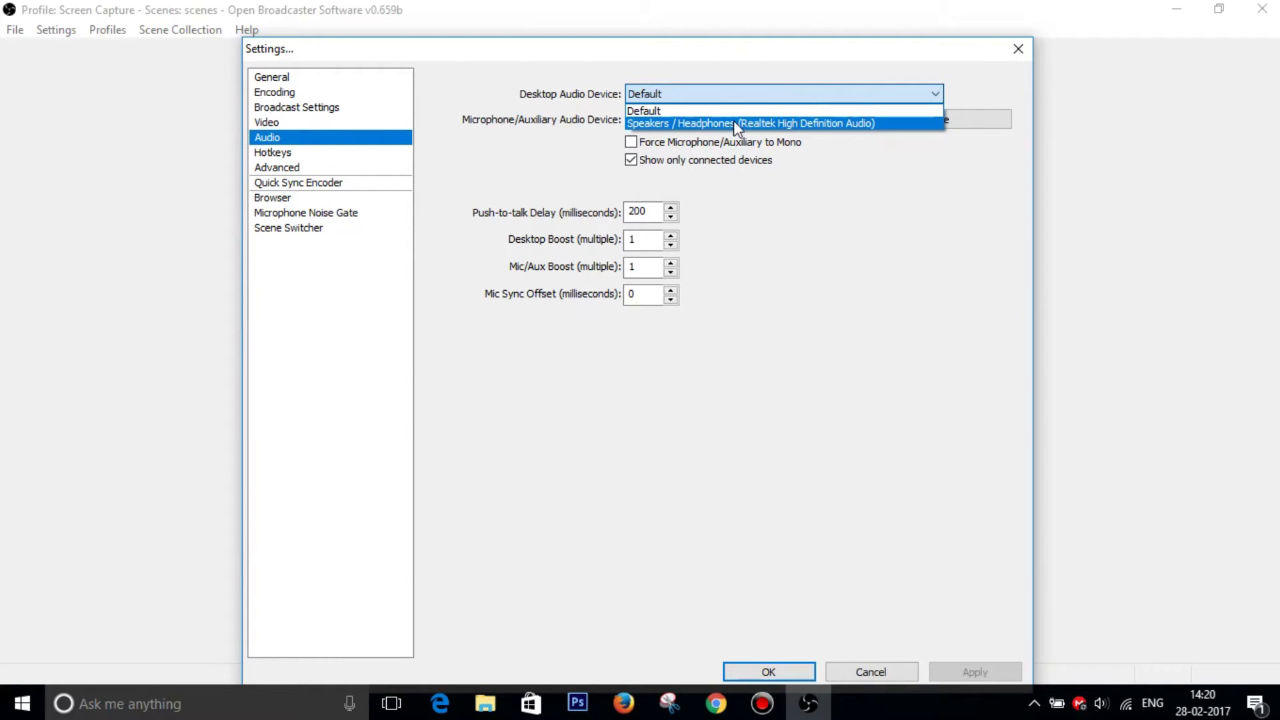
pyautogui.click(722, 109)
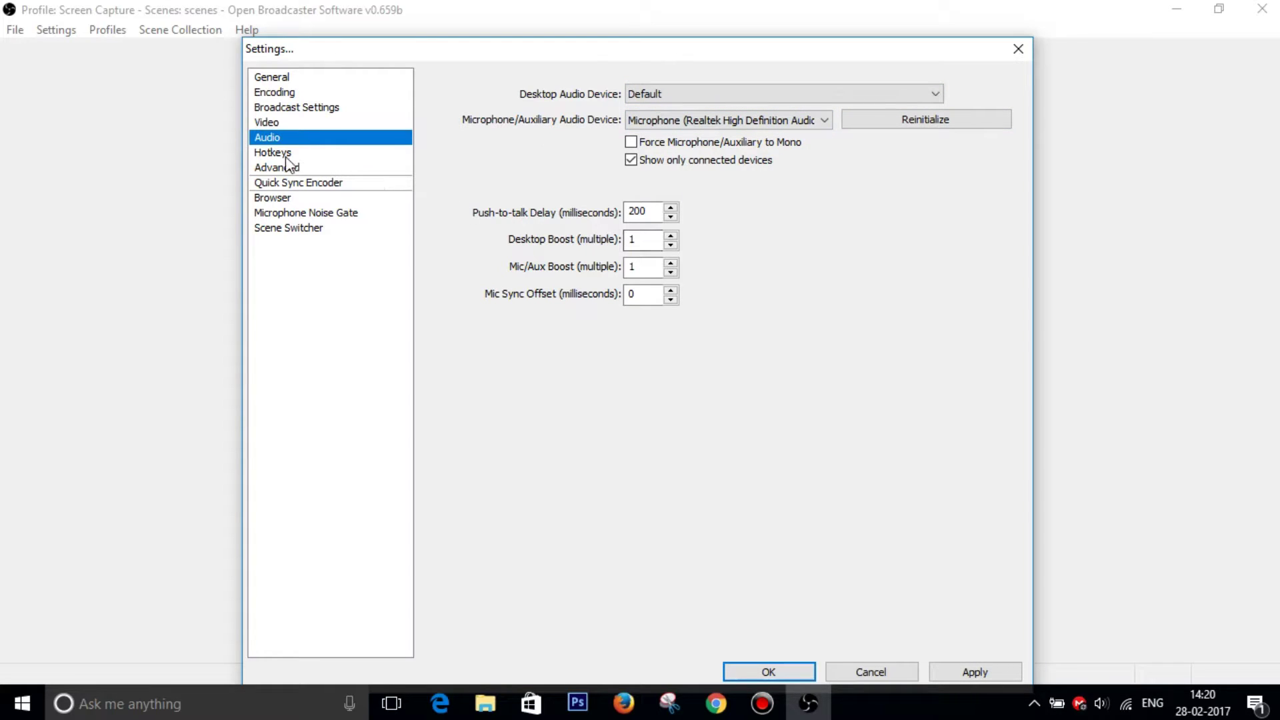
# - Review the hotkey and advanced settings, then close the settings without changing anything
pyautogui.click(306, 154)
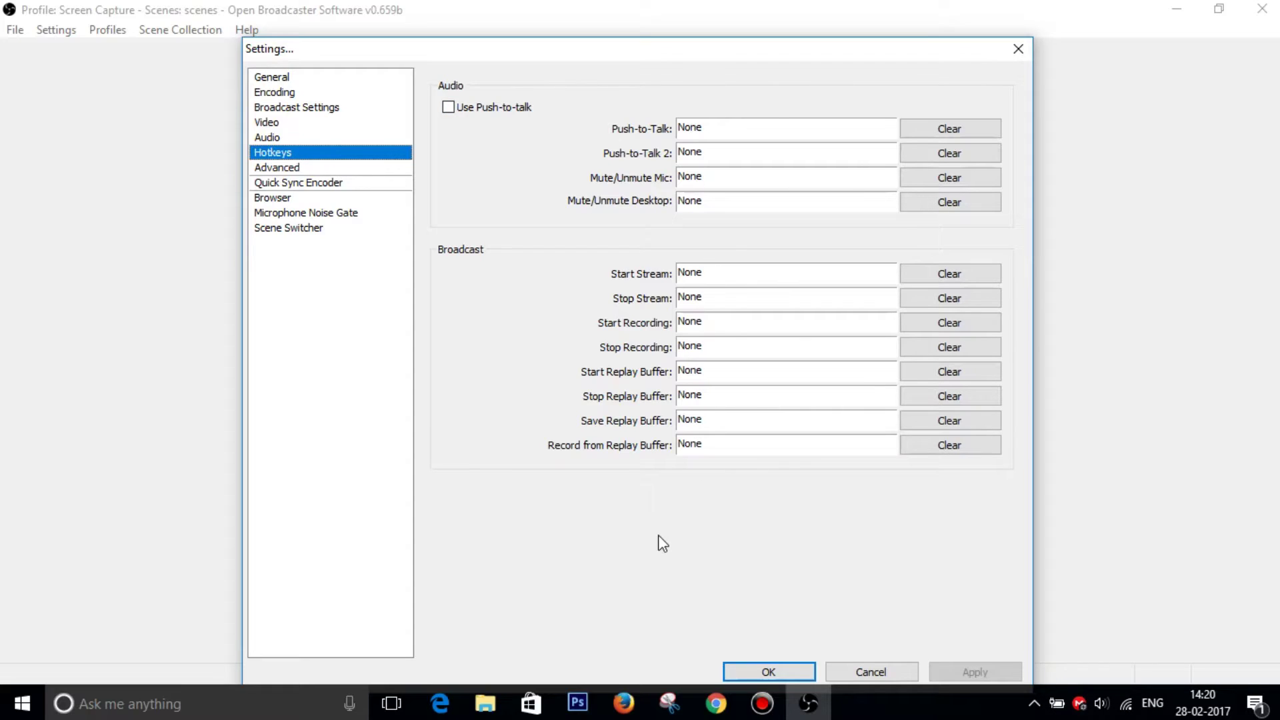
pyautogui.click(278, 171)
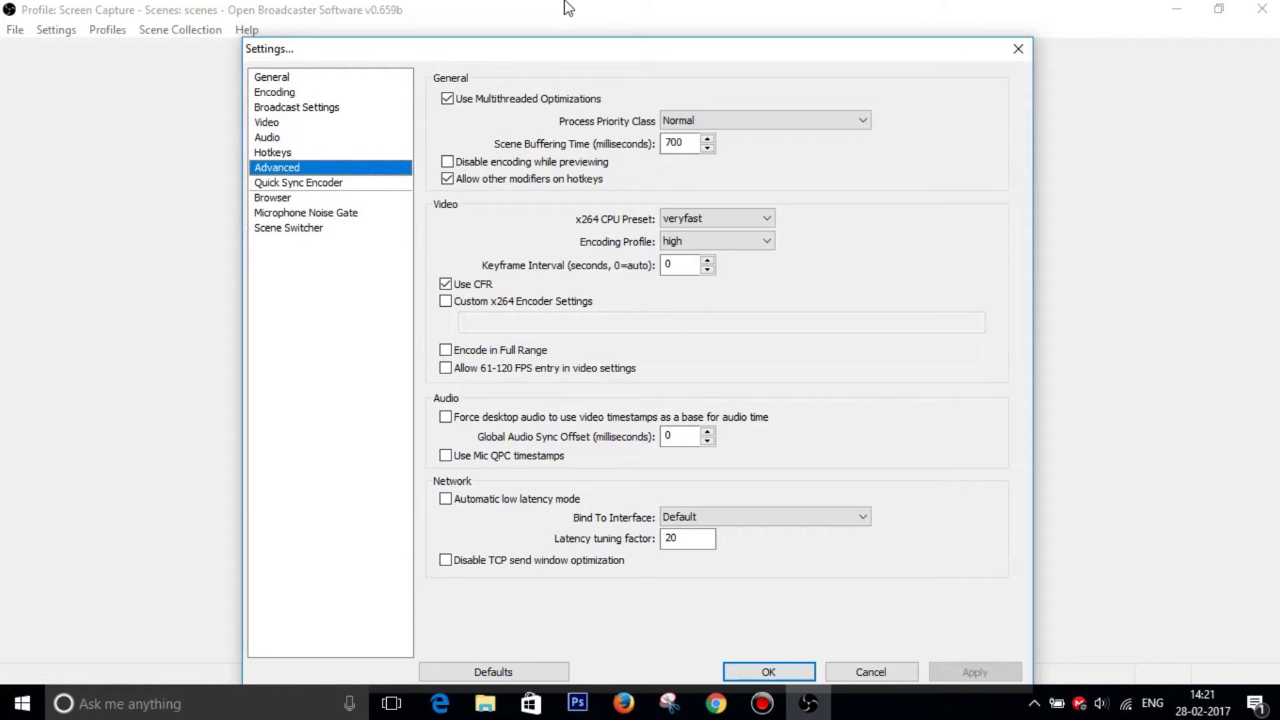
pyautogui.moveTo(532, 52); pyautogui.dragTo(525, 41)
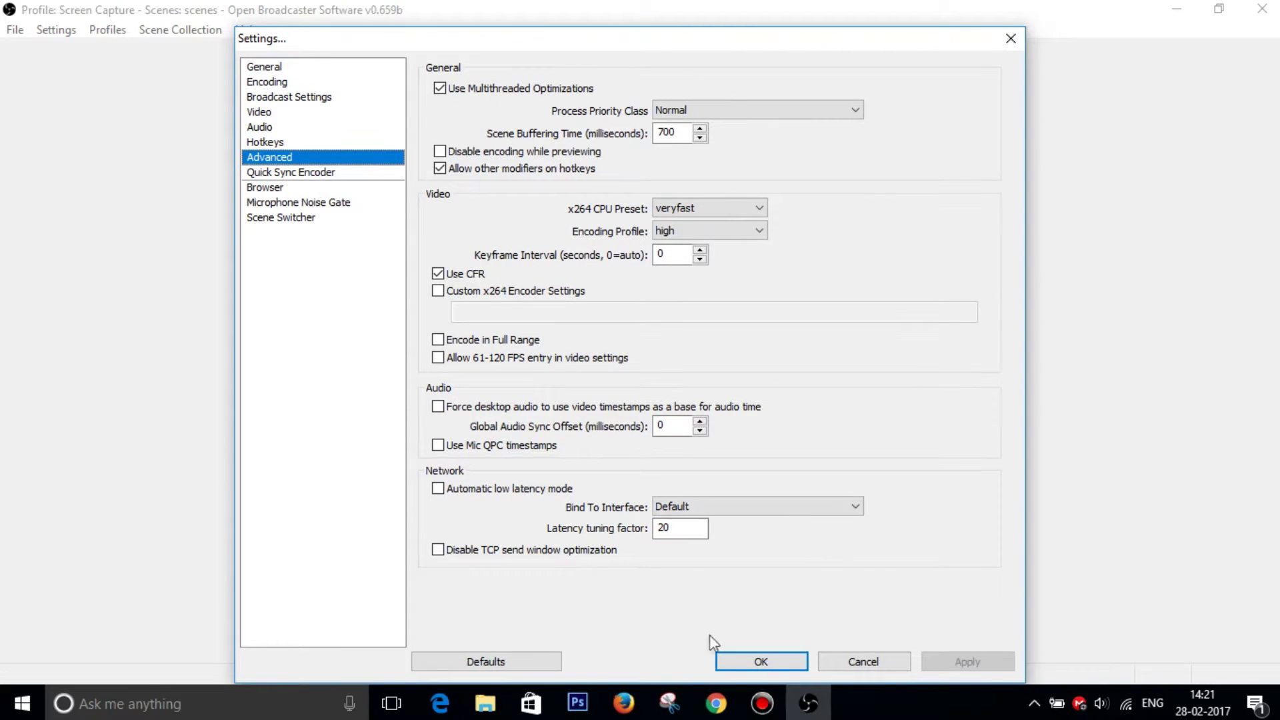
pyautogui.click(861, 675)
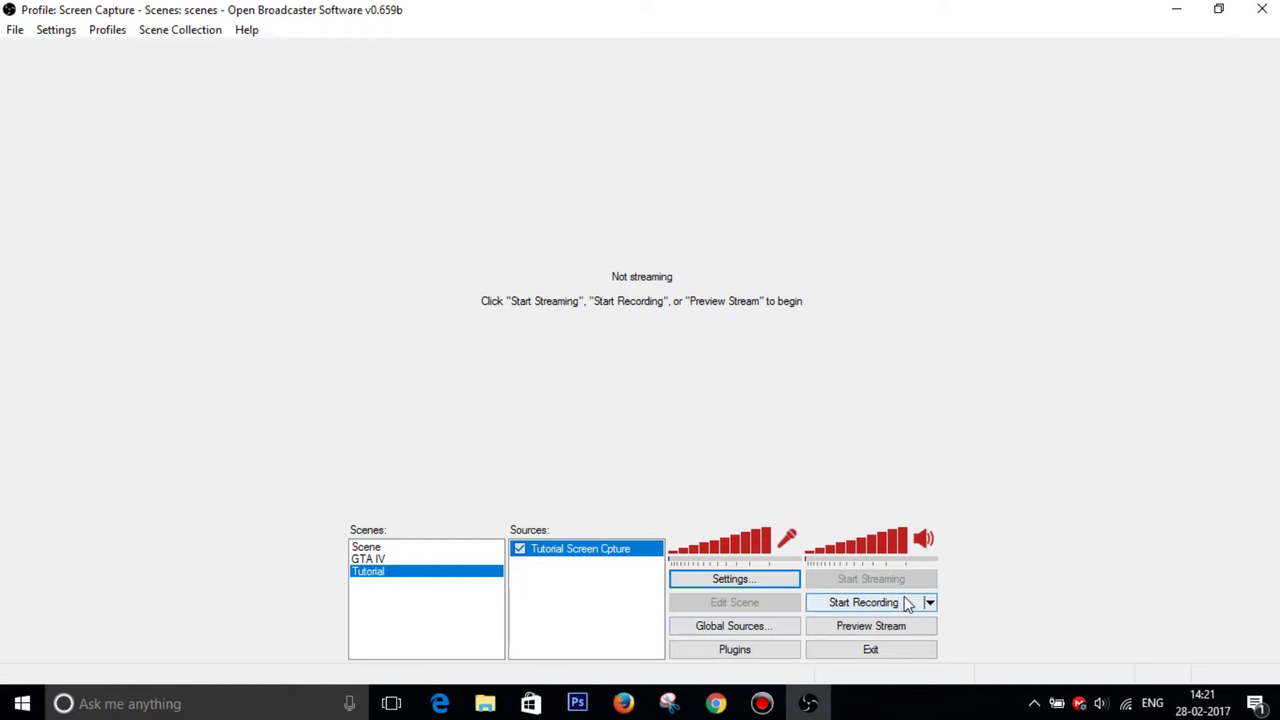
# - Start recording the Tutorial scene to a file
pyautogui.click(874, 601)
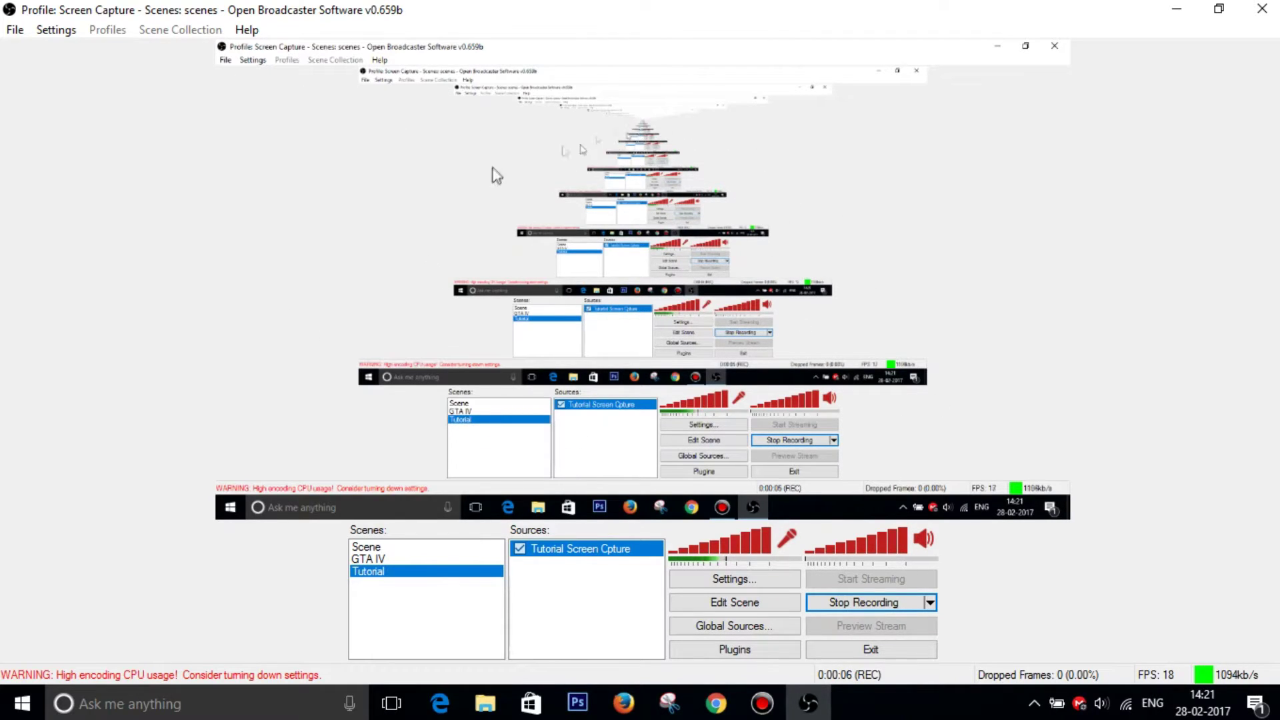
pyautogui.doubleClick(609, 26)
pyautogui.moveTo(600, 47); pyautogui.dragTo(598, 125)
pyautogui.doubleClick(715, 114)
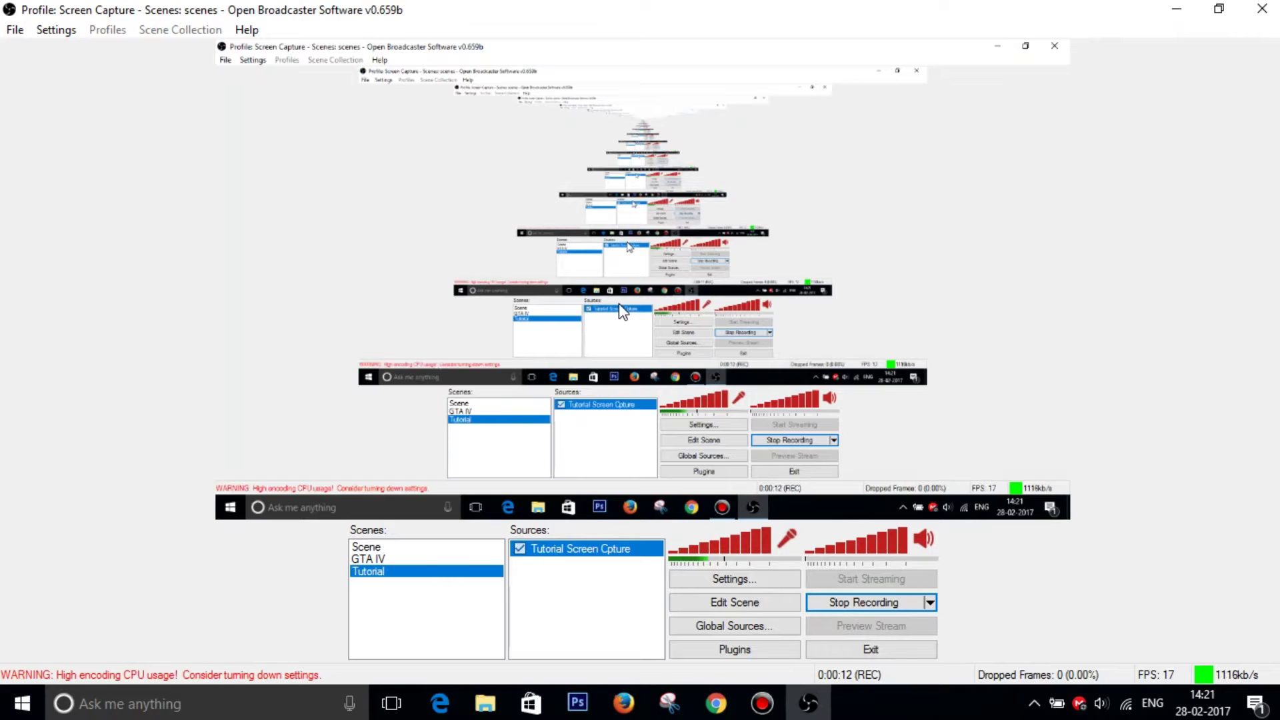
# - Open This PC in File Explorer and browse to the OS (C:) drive to capture some screen activity
pyautogui.click(22, 703)
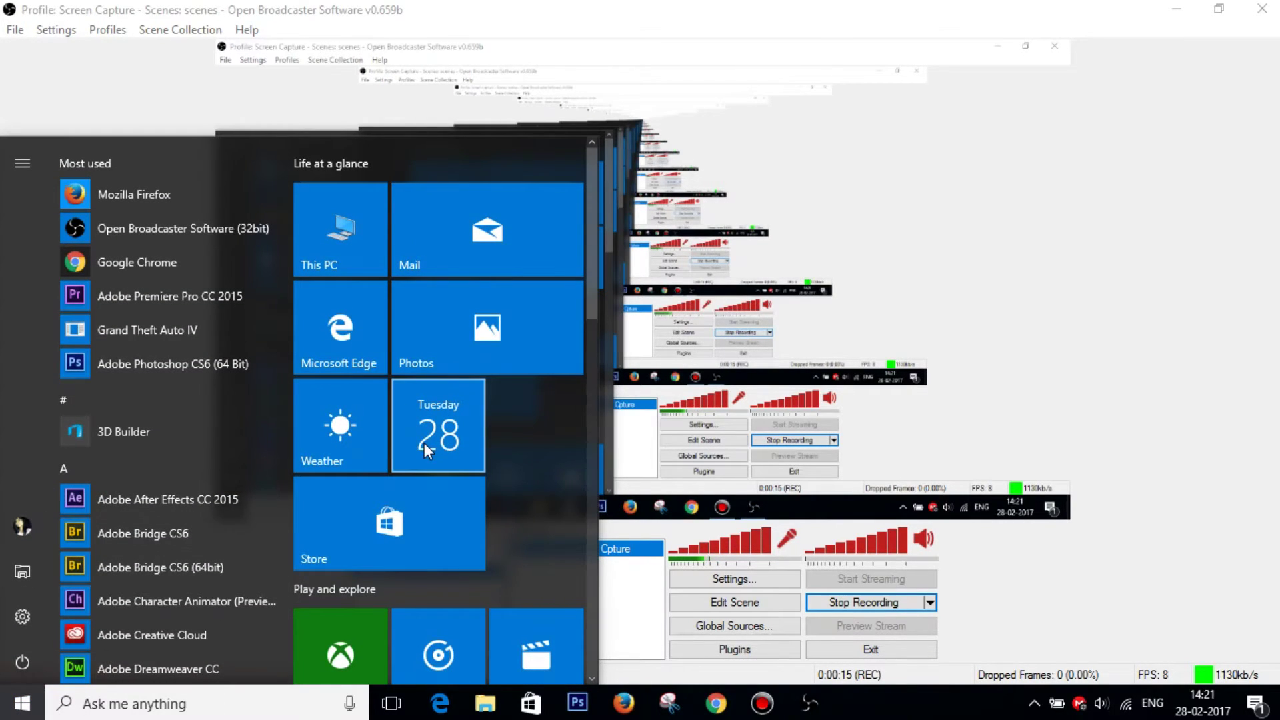
pyautogui.click(358, 265)
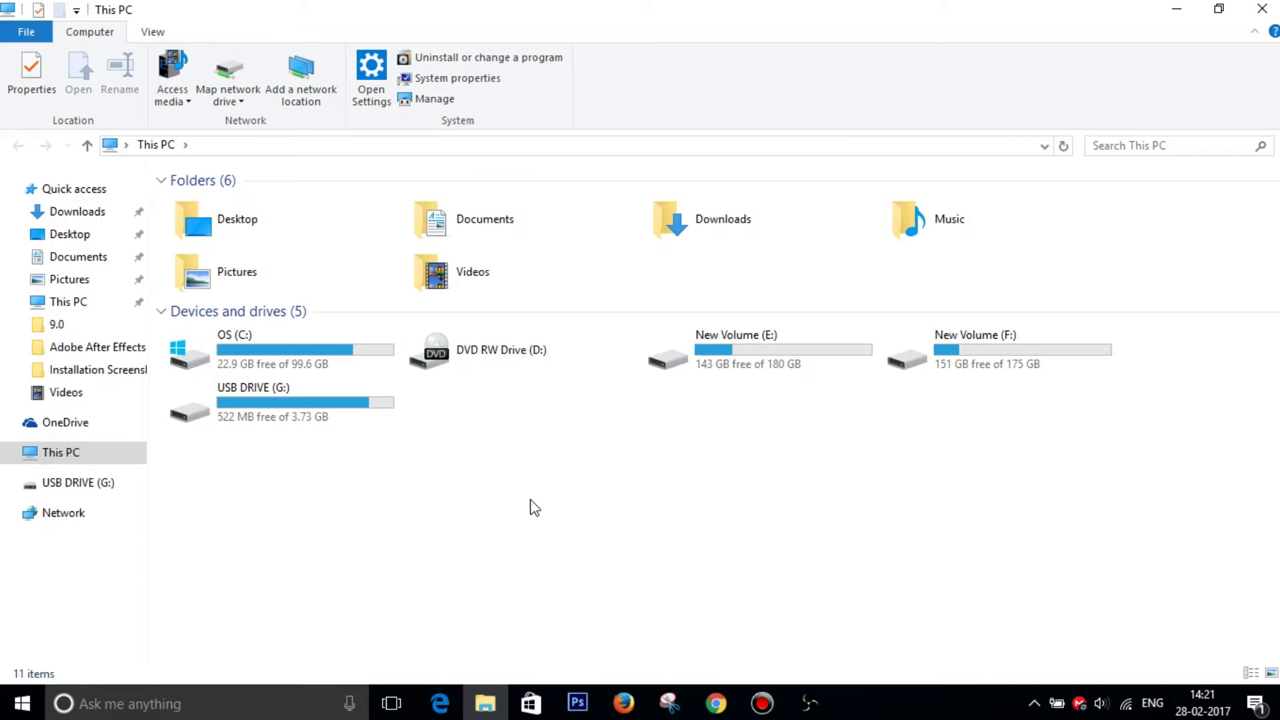
pyautogui.doubleClick(352, 336)
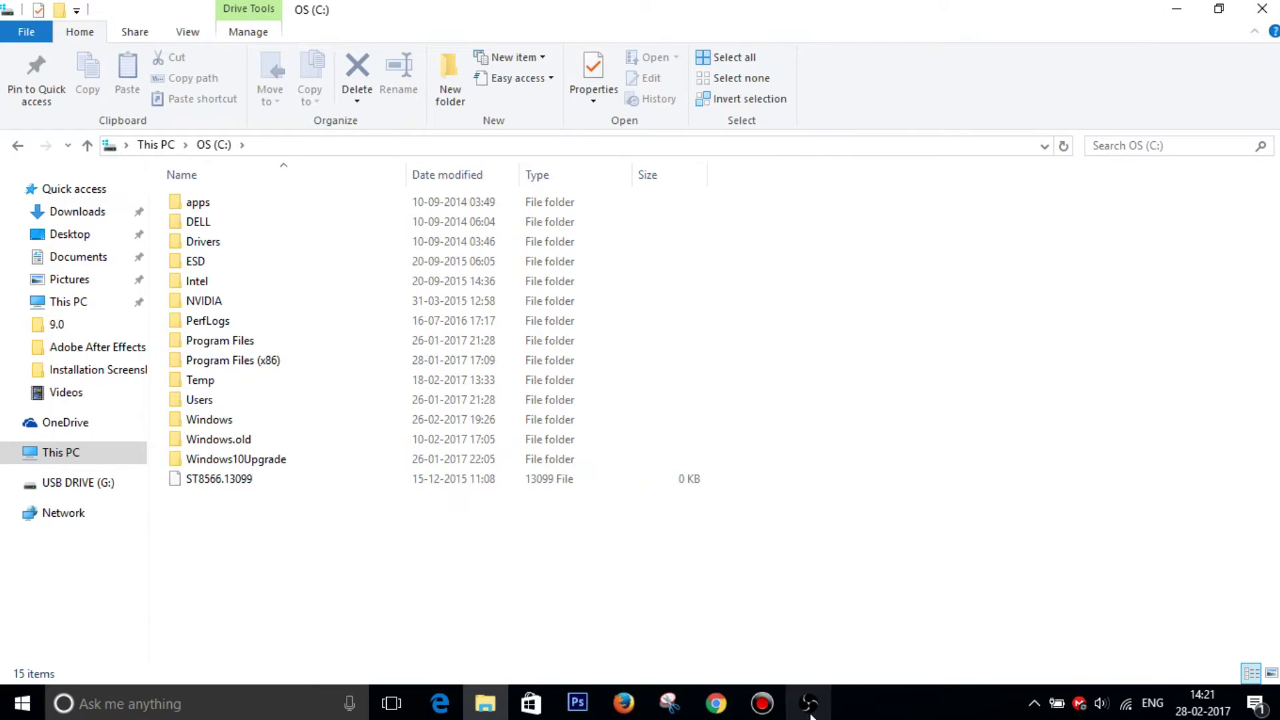
# - Switch back to Open Broadcaster Software, stop the recording and minimize the open windows
pyautogui.moveTo(808, 703)
pyautogui.click(810, 600)
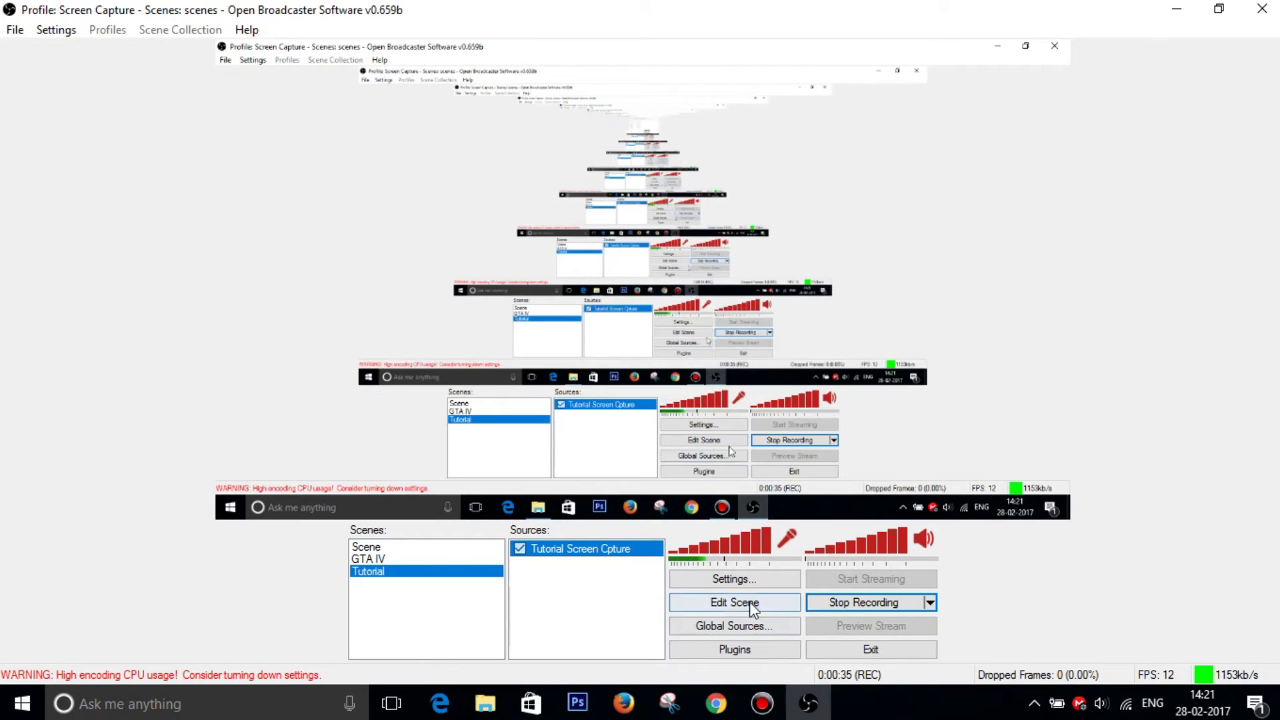
pyautogui.click(847, 603)
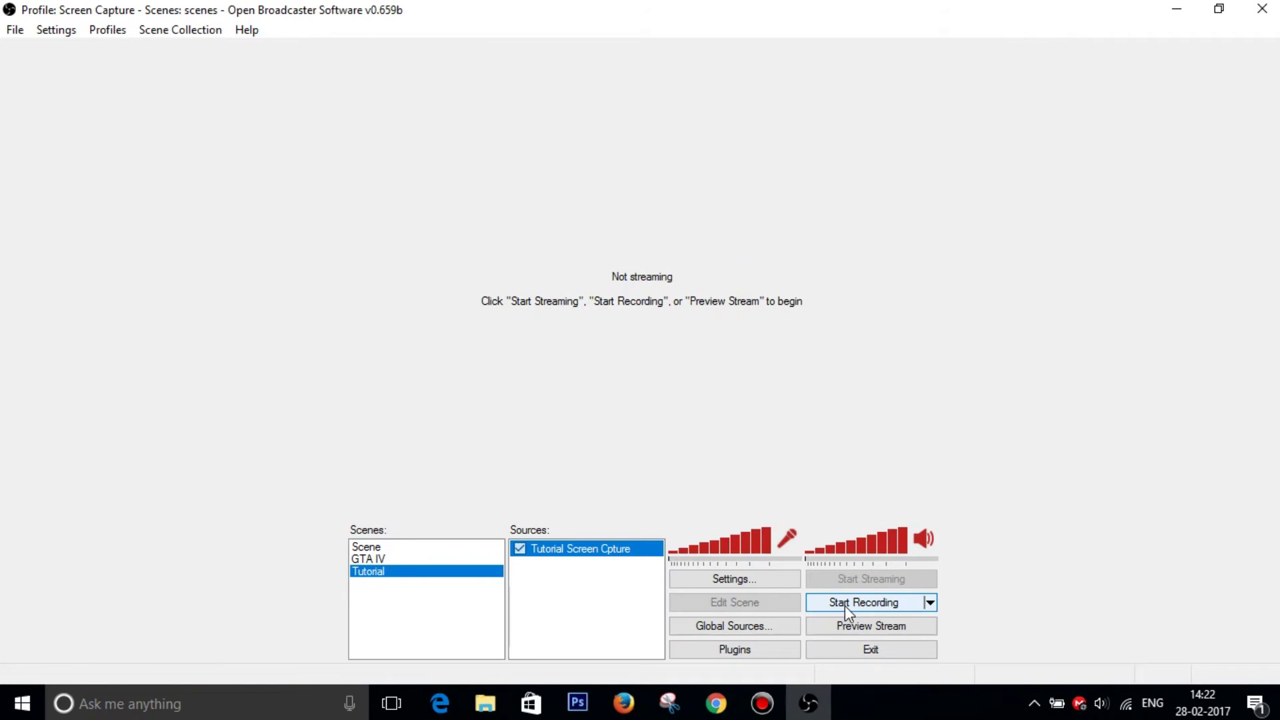
pyautogui.click(1175, 10)
pyautogui.click(1174, 10)
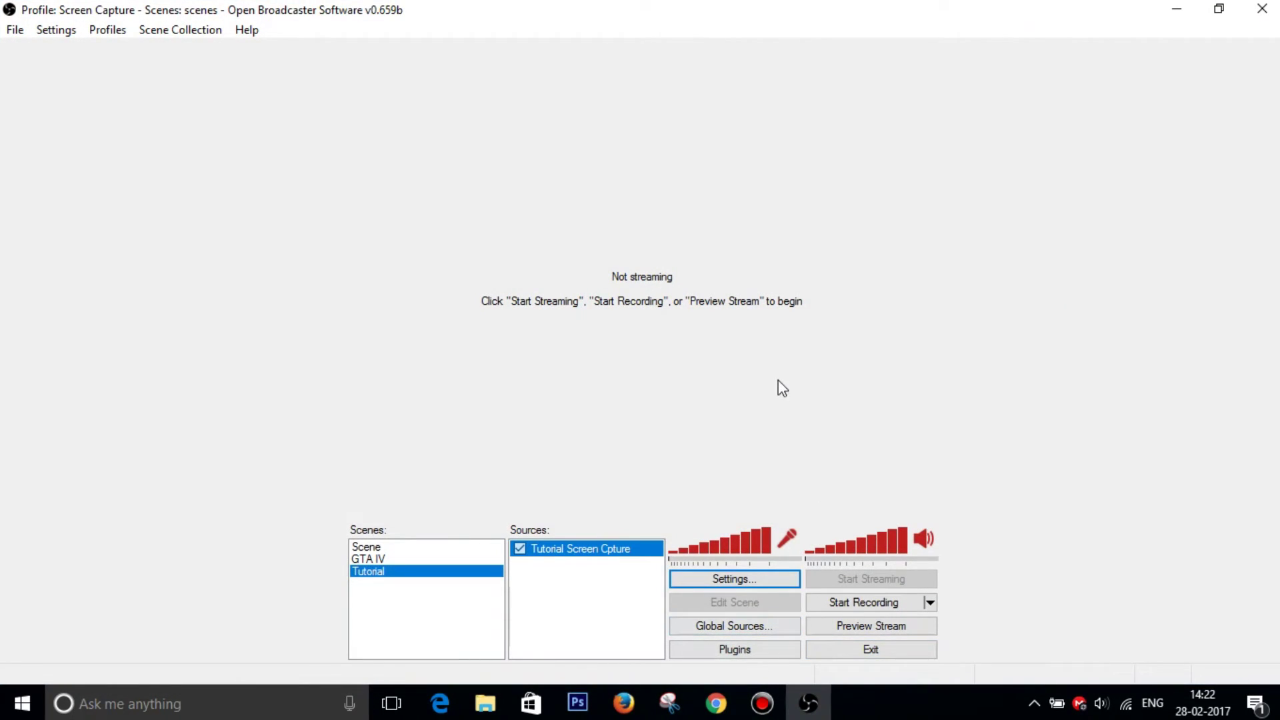
# - Check the recording's output file path in the broadcast settings and close them without changes
pyautogui.click(749, 584)
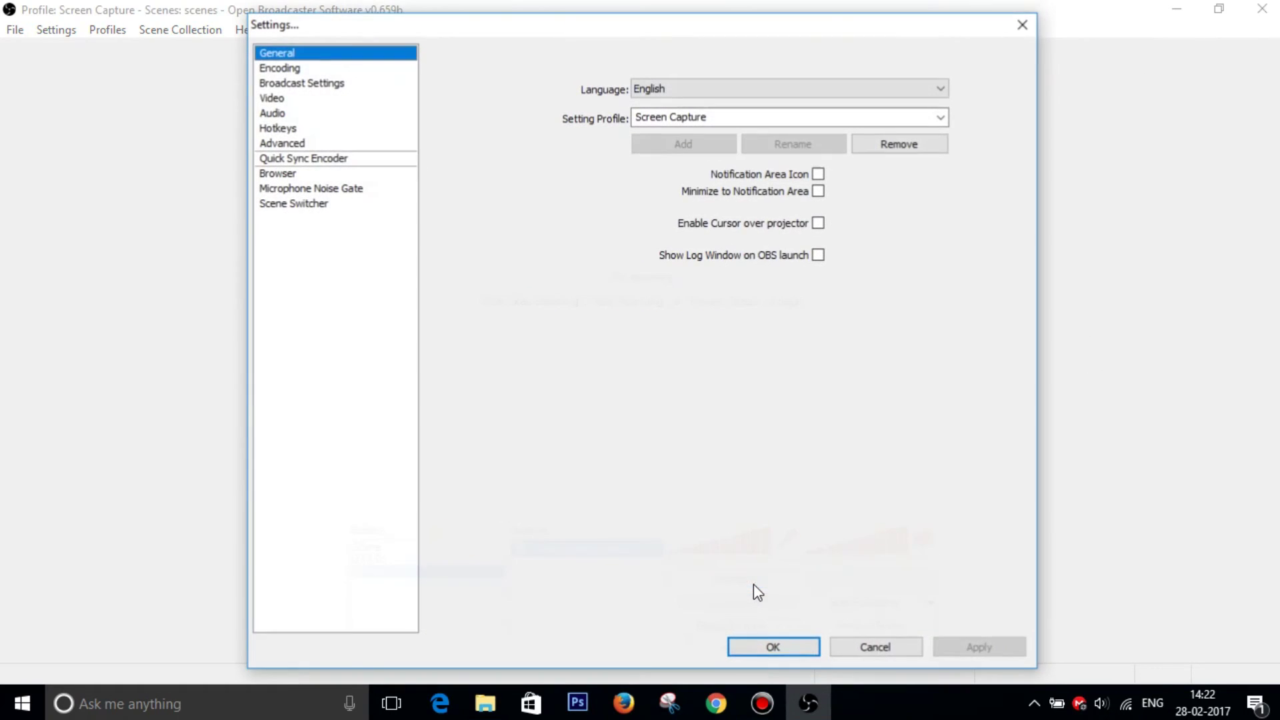
pyautogui.click(301, 85)
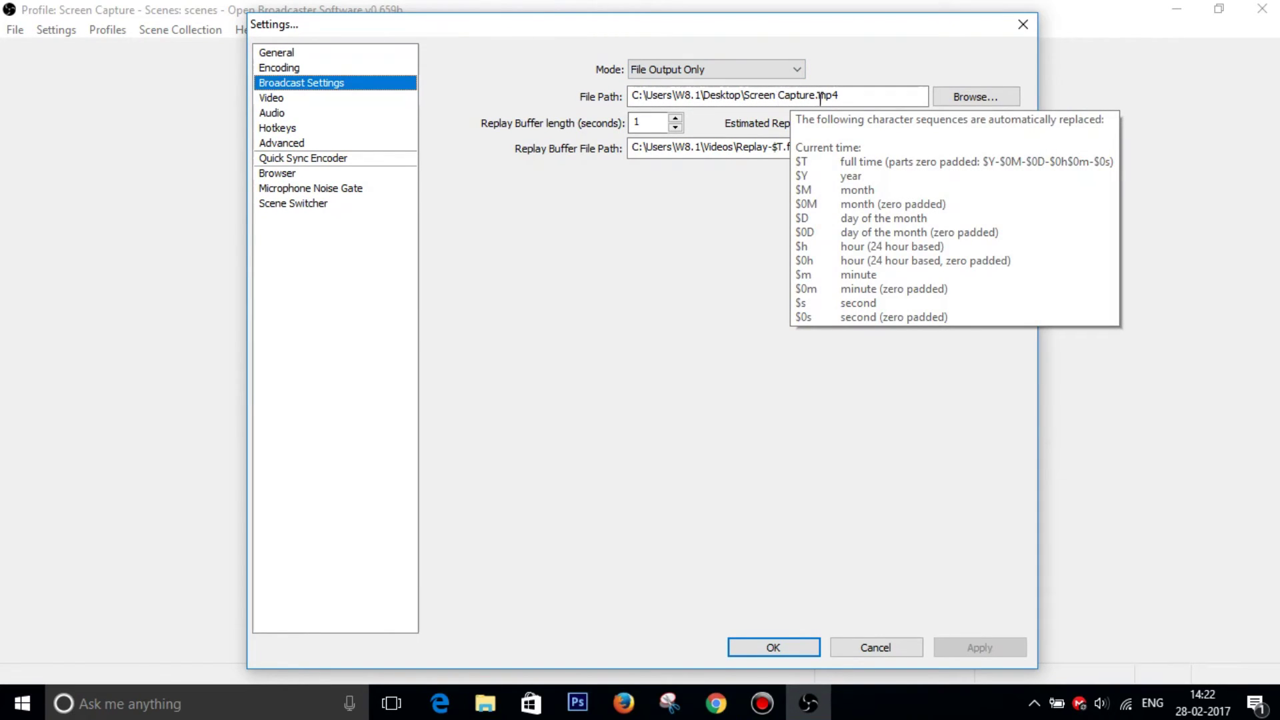
pyautogui.click(957, 107)
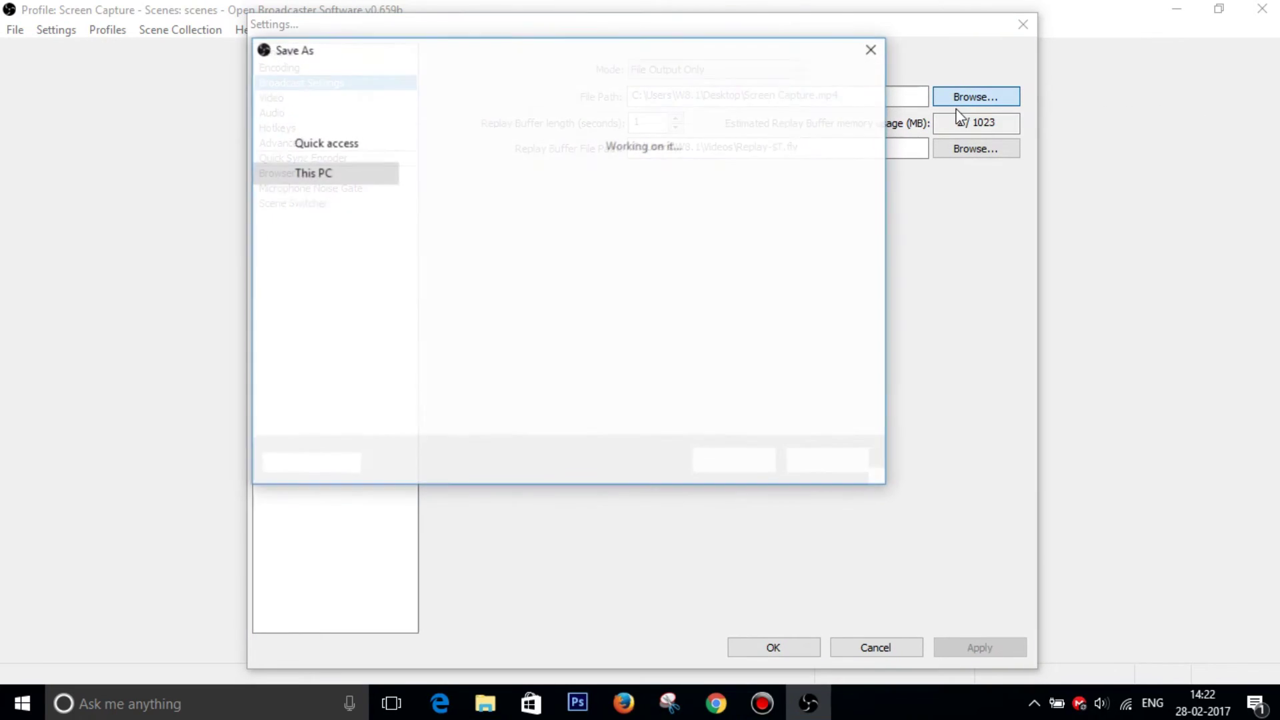
pyautogui.click(829, 467)
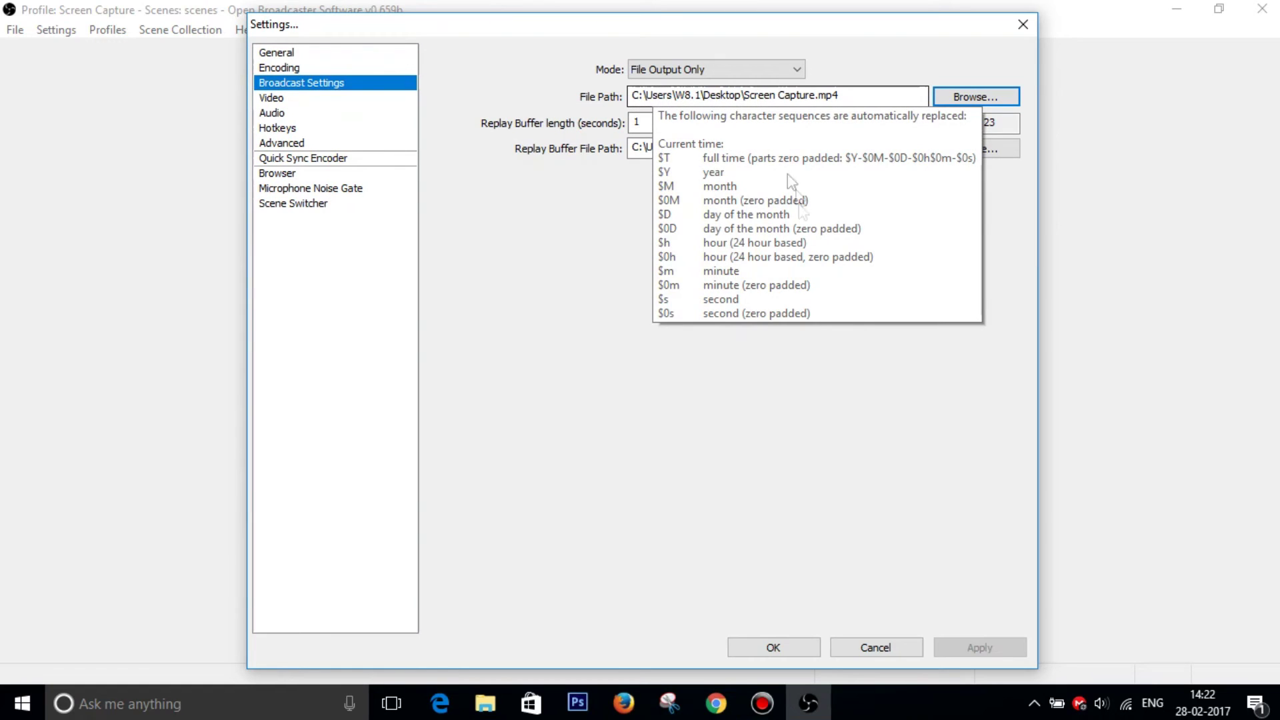
pyautogui.click(1028, 26)
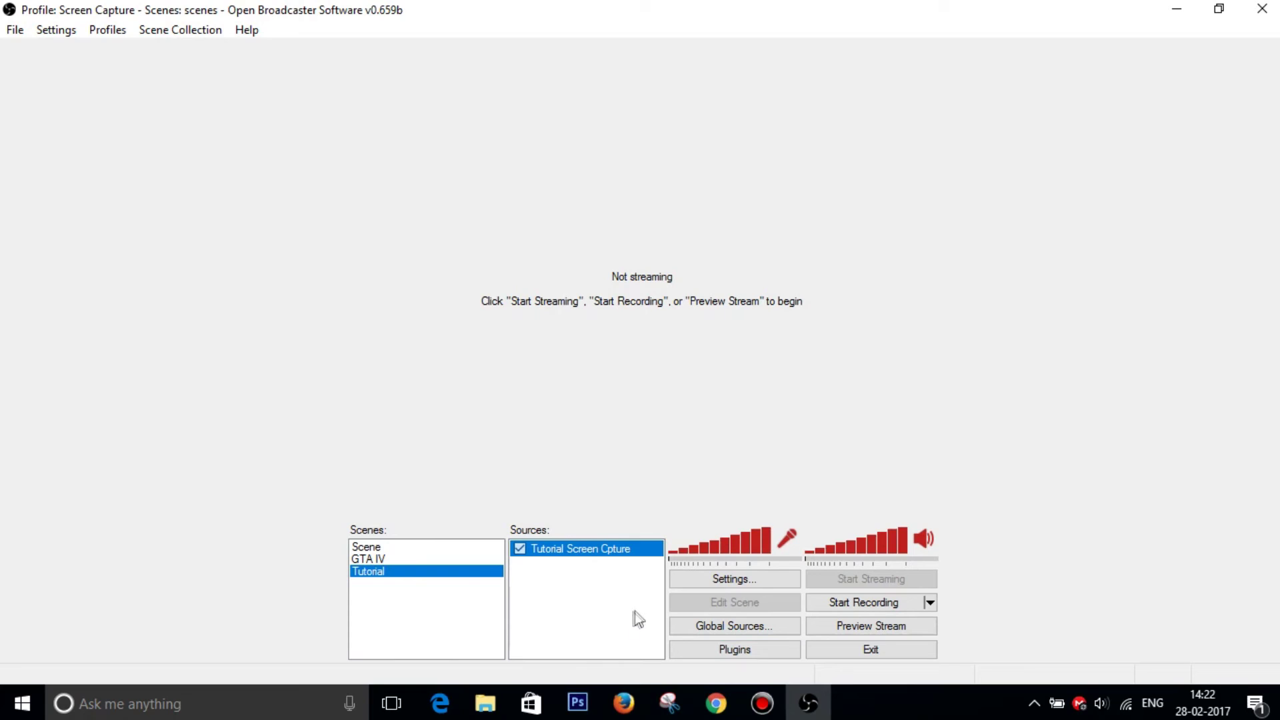
# - Add a Game Capture source named "gta" to the Tutorial scene, accepting the default capture options
pyautogui.rightClick(407, 607)
pyautogui.click(480, 648)
pyautogui.rightClick(543, 592)
pyautogui.moveTo(603, 605)
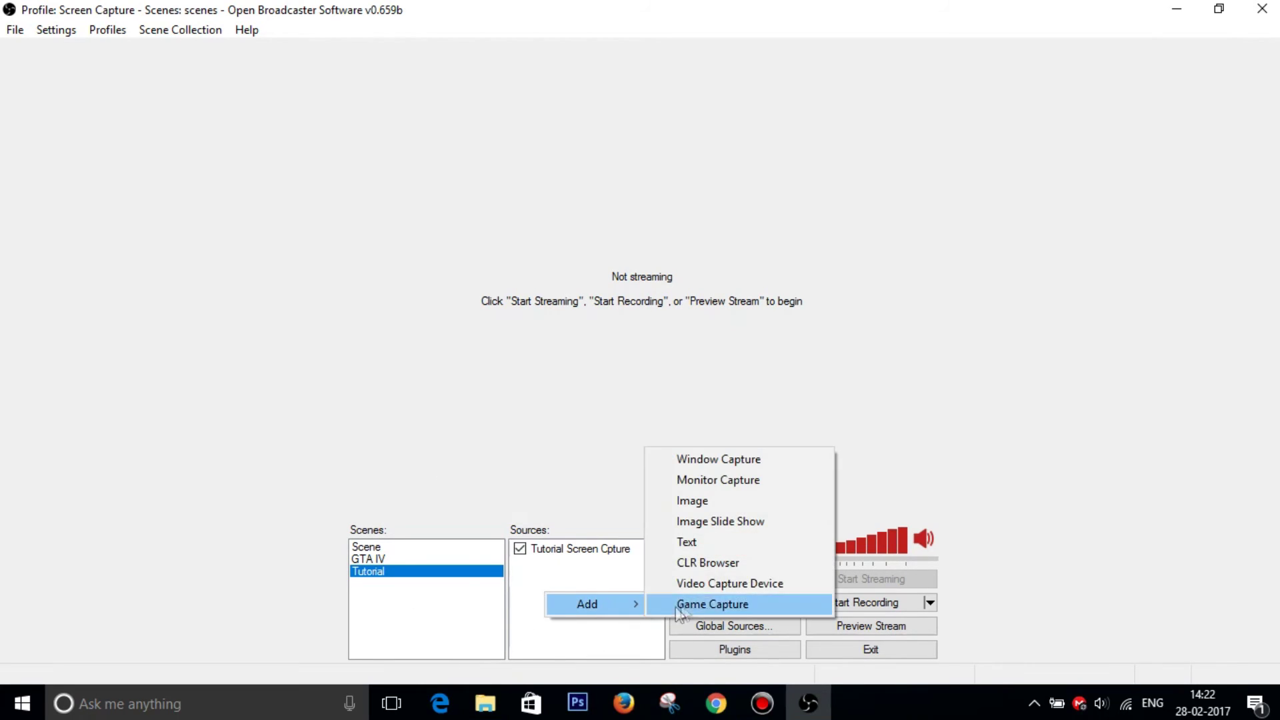
pyautogui.click(724, 605)
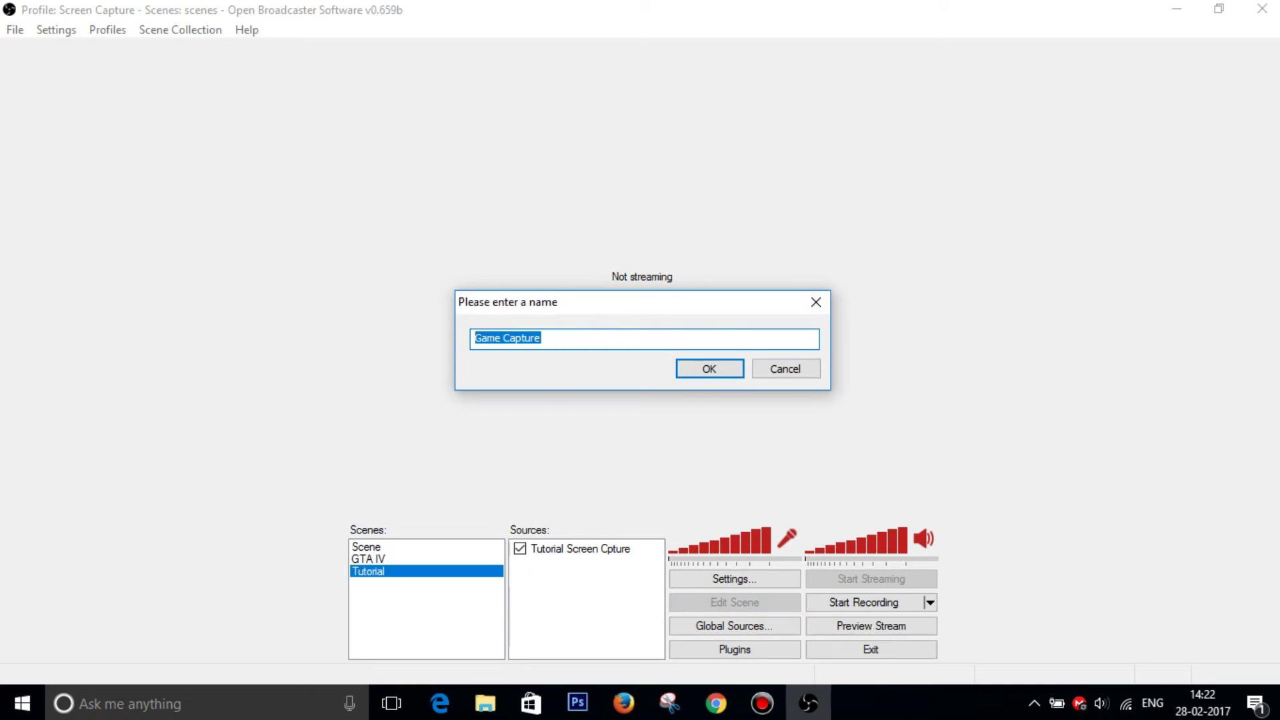
pyautogui.write('gta')
pyautogui.press('Return')
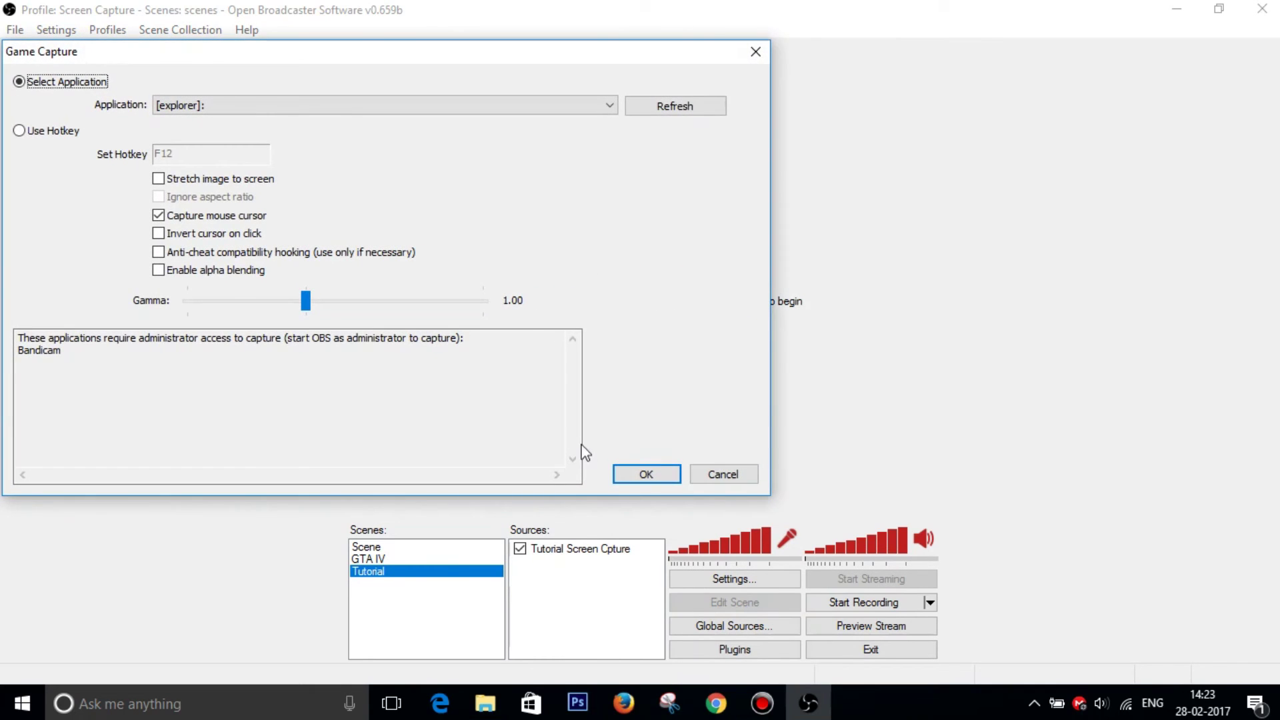
pyautogui.click(673, 477)
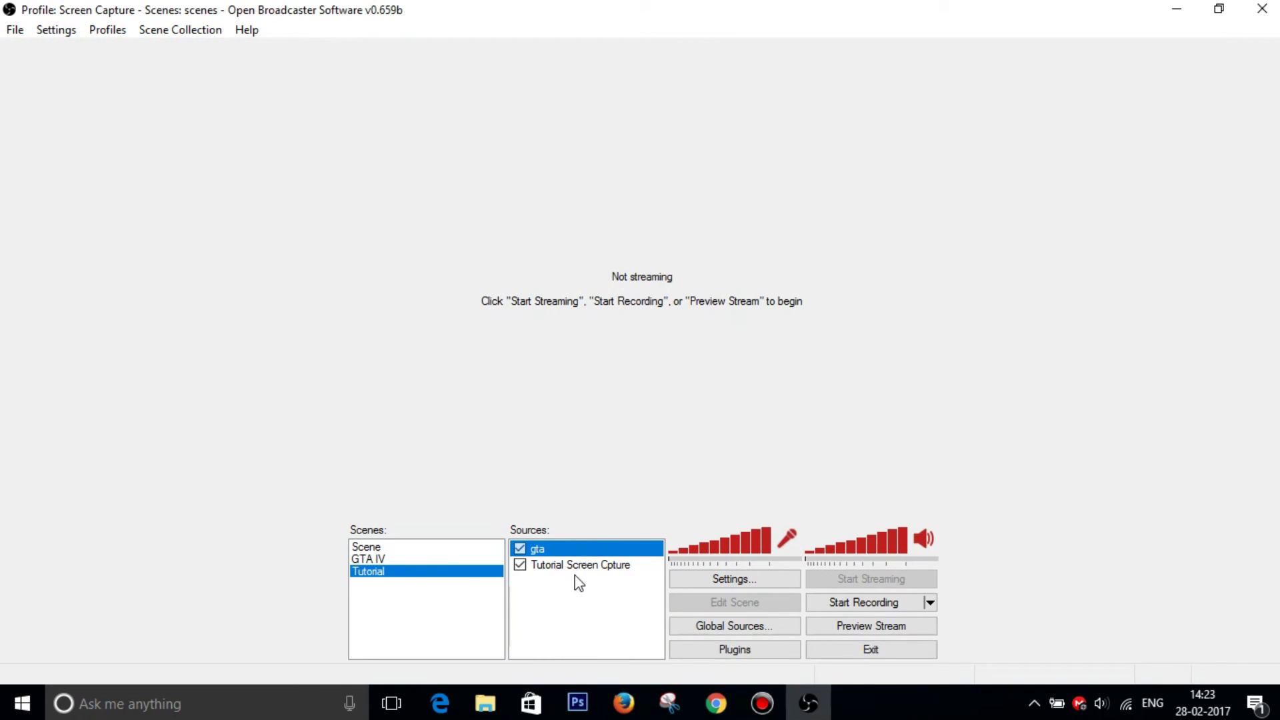